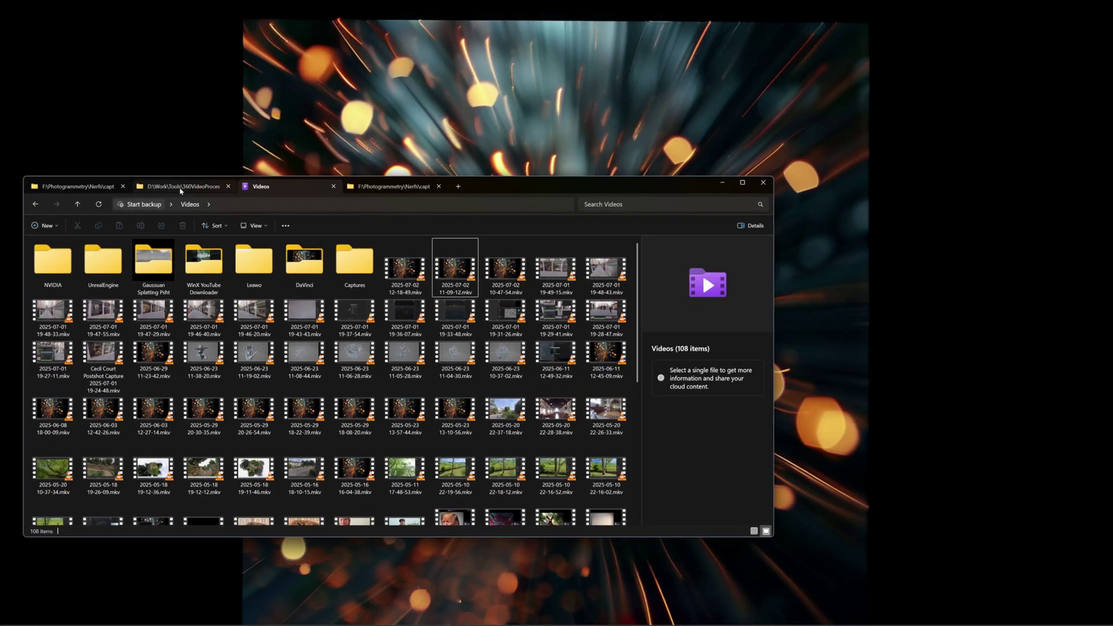
Launch 360VideoProcessor_1.7.exe from the 360 Video Processor v1.7 folder
left_click(179, 186)
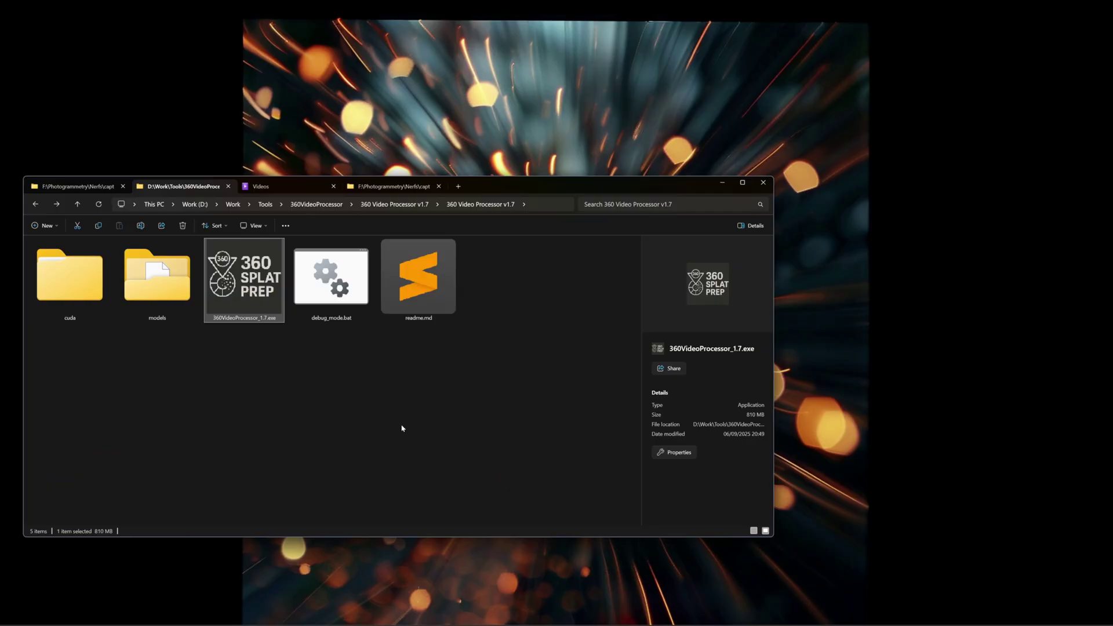
left_click(316, 382)
left_click(256, 283)
mouse_move(243, 293)
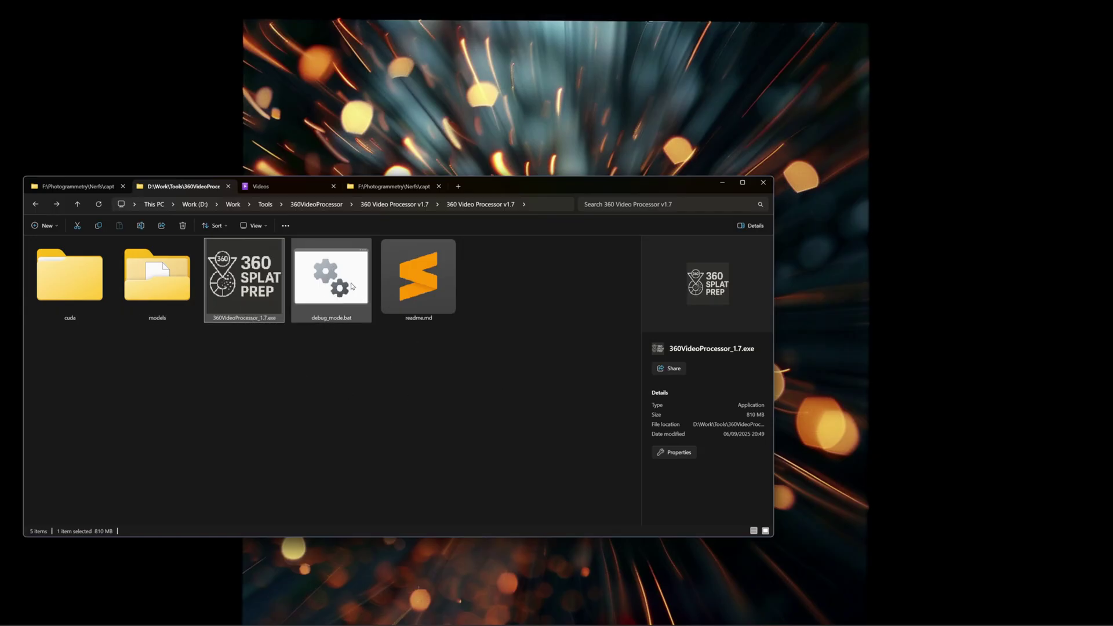
mouse_move(351, 285)
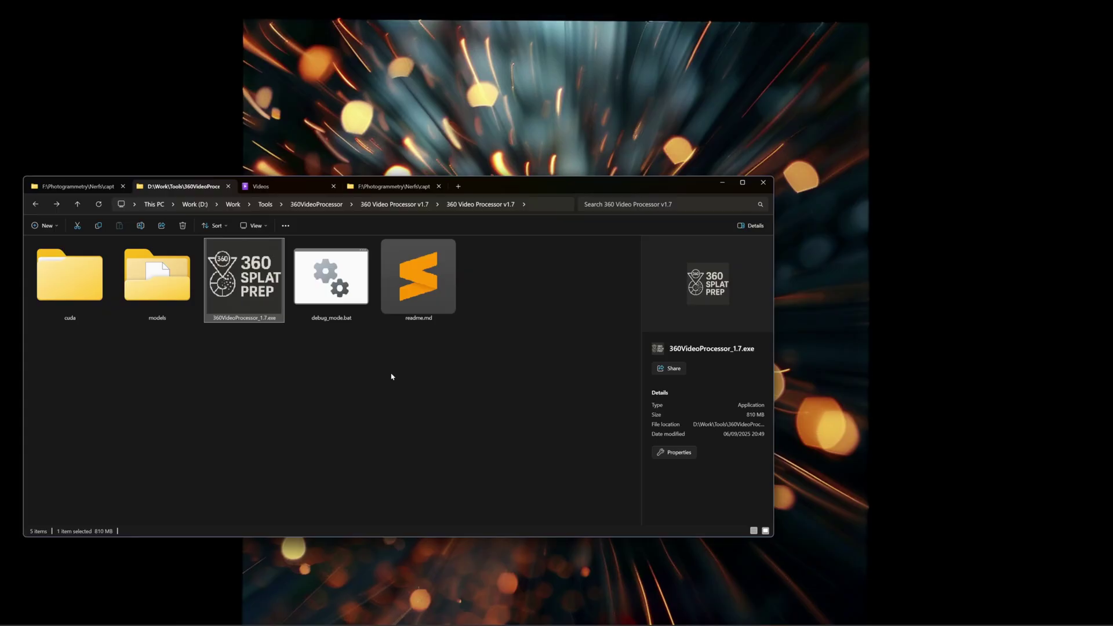
double_click(242, 286)
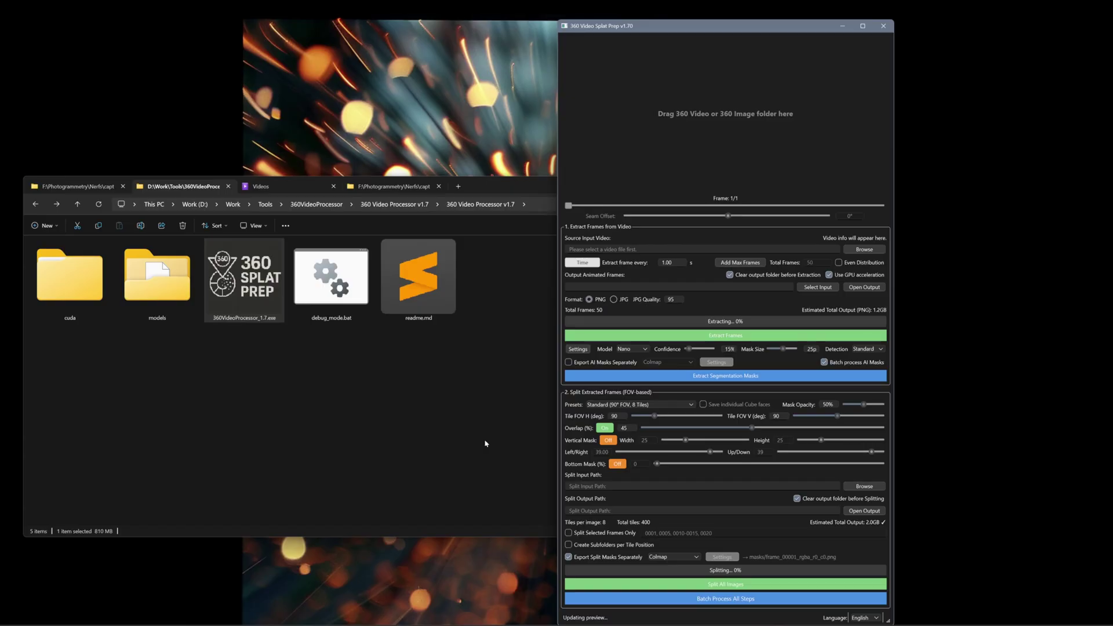
Play ParkRoad_DEMO.mp4 from the ParkRoad_DEMO folder in Media Player to view the 360 footage, and close the player
left_click(86, 187)
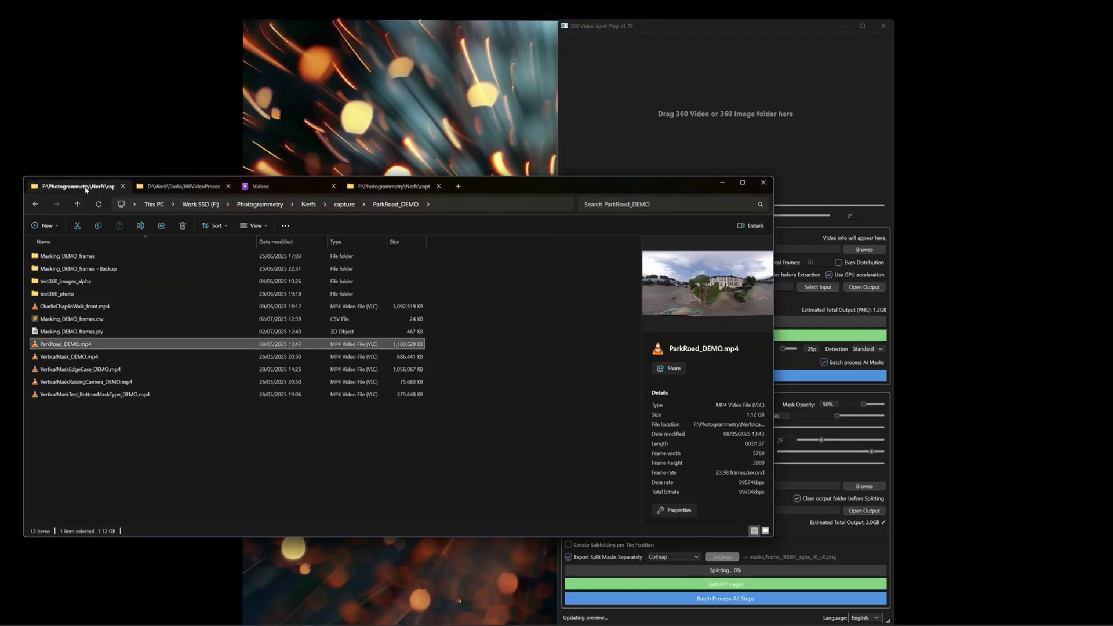
right_click(164, 344)
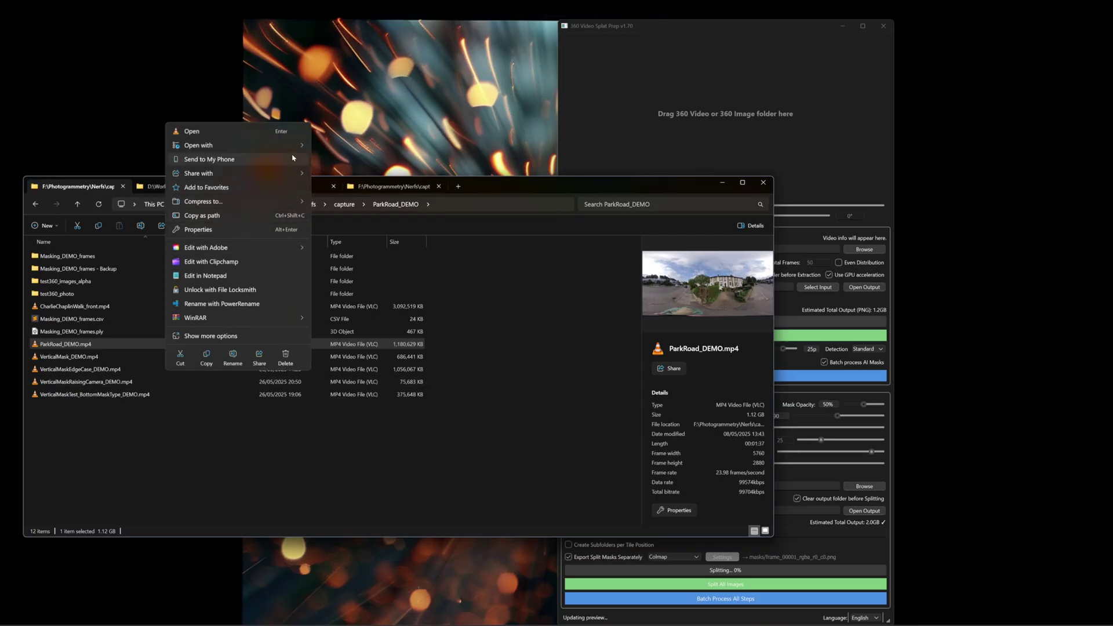
mouse_move(290, 146)
left_click(371, 174)
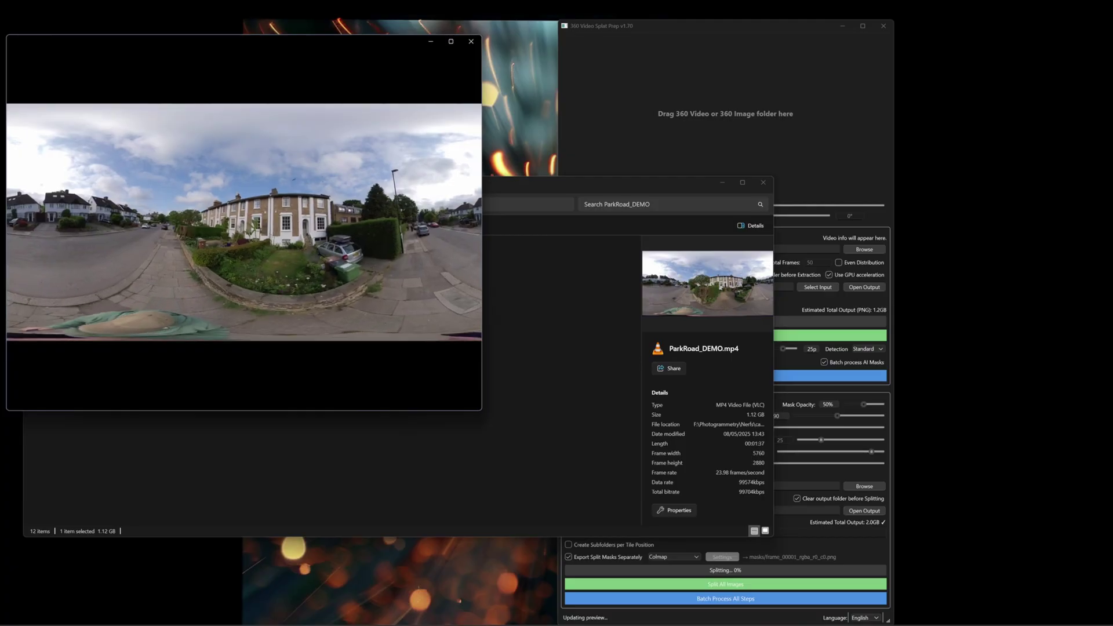
mouse_move(366, 192)
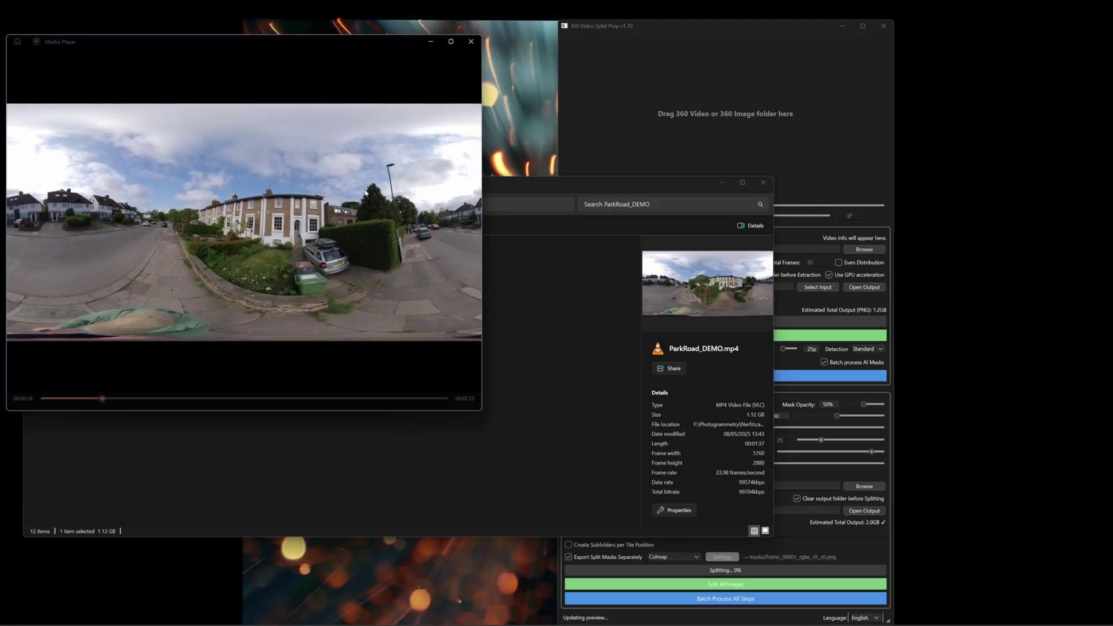
left_click(471, 41)
Load ParkRoad_DEMO.mp4 into 360 Video Splat Prep as the source input video
left_click(721, 136)
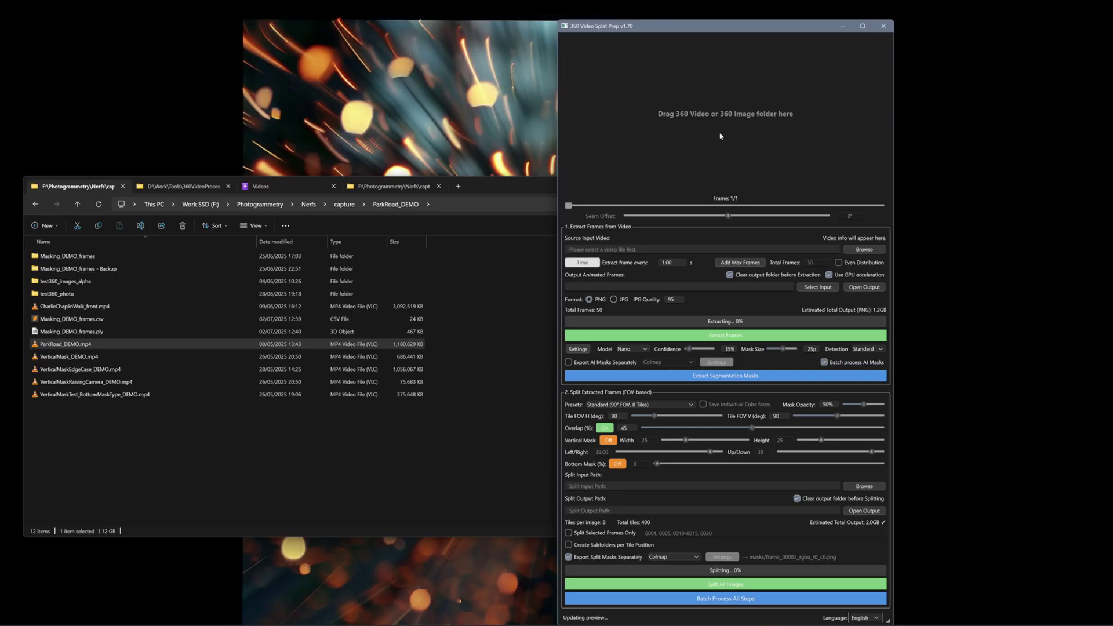
left_click_drag(91, 346, 719, 110)
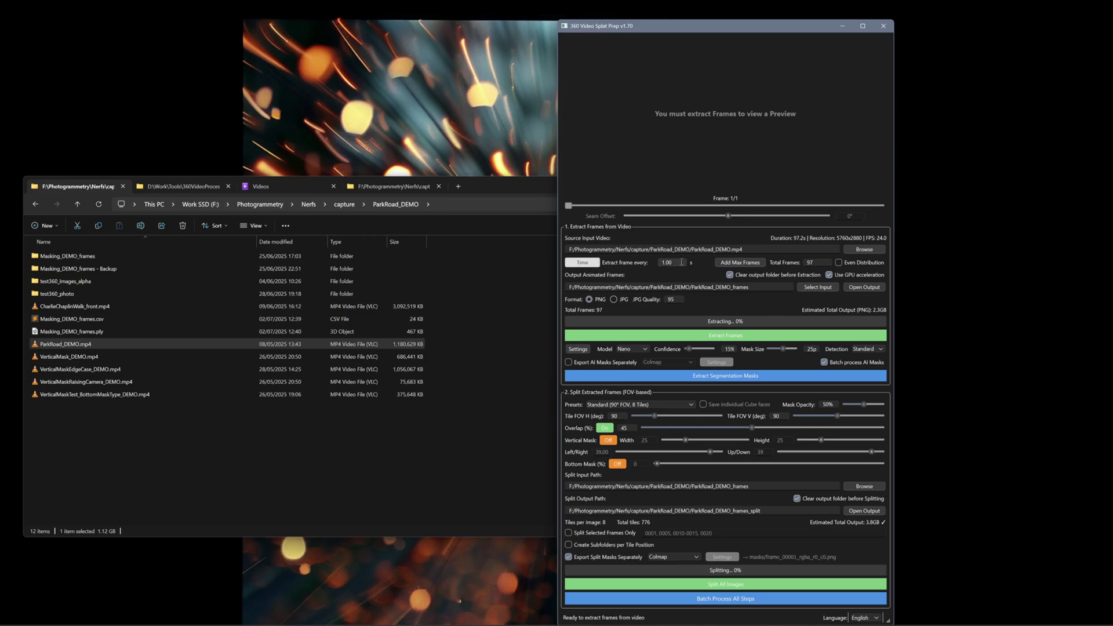
Try the frame-based extraction interval and a total of 5 frames, restoring time-based extraction and the maximum frame count
left_click(582, 263)
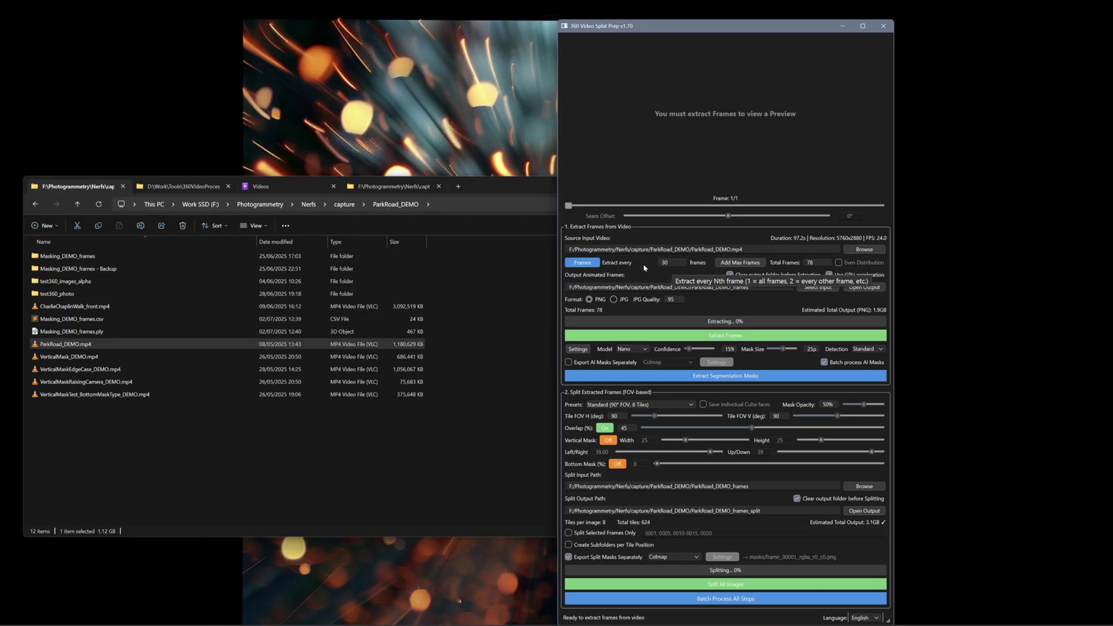
left_click(582, 263)
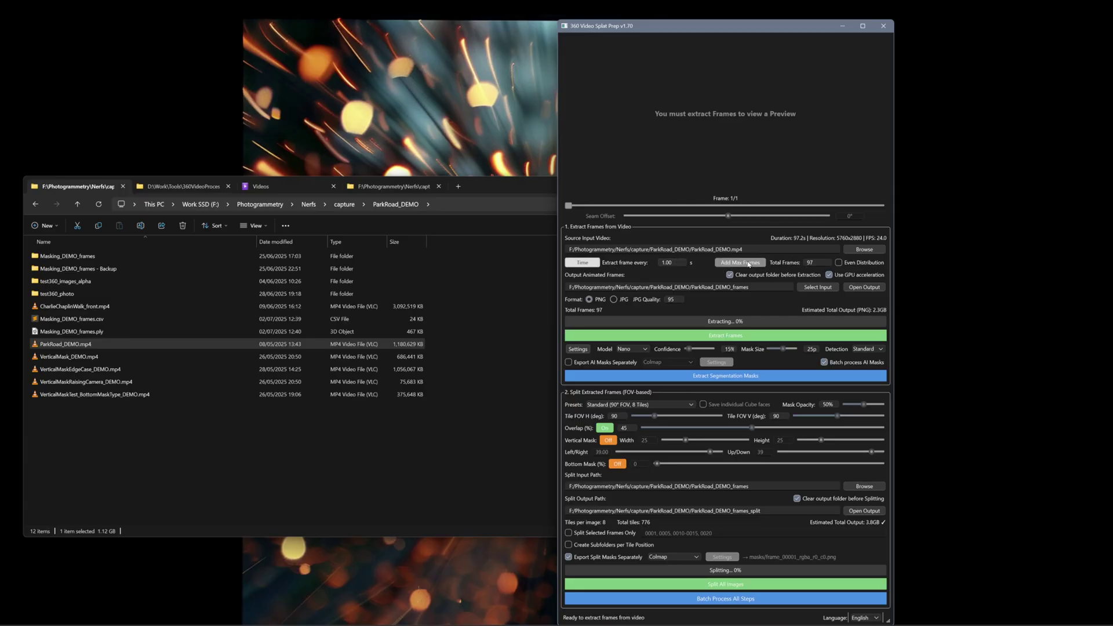
double_click(824, 265)
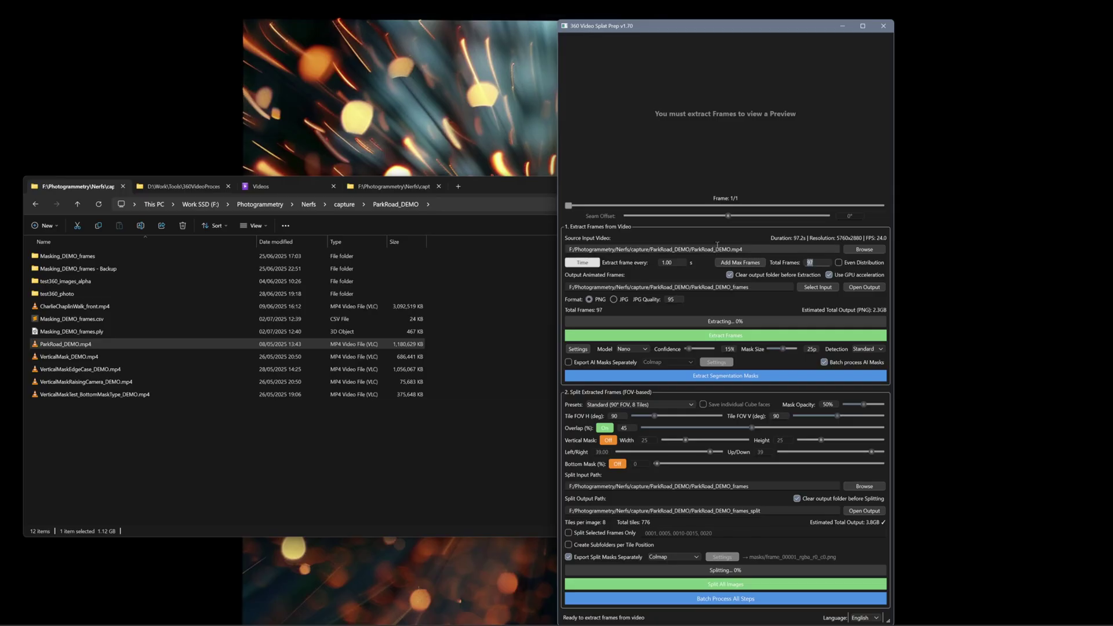
type("5")
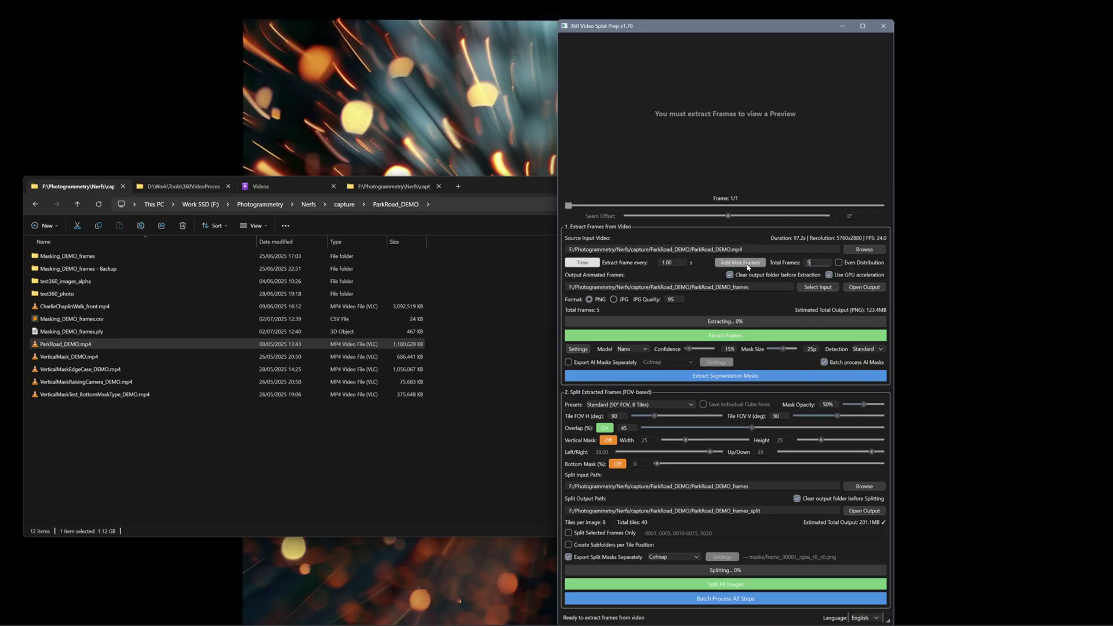
left_click(748, 267)
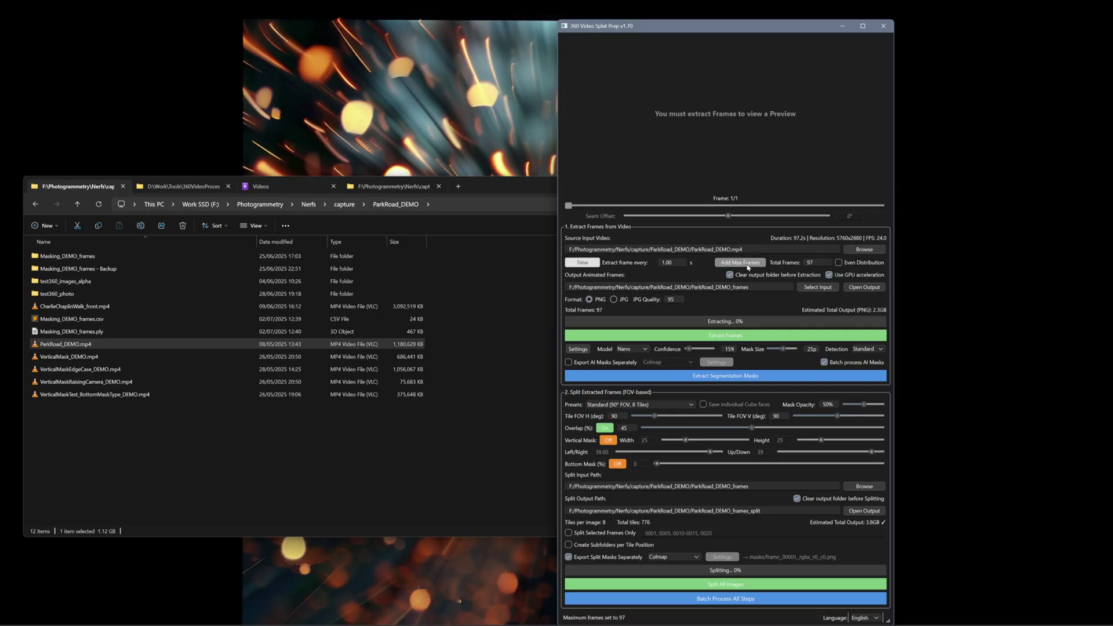
Set the total frames to 5 and extract the frames from the source video
double_click(826, 266)
type("5")
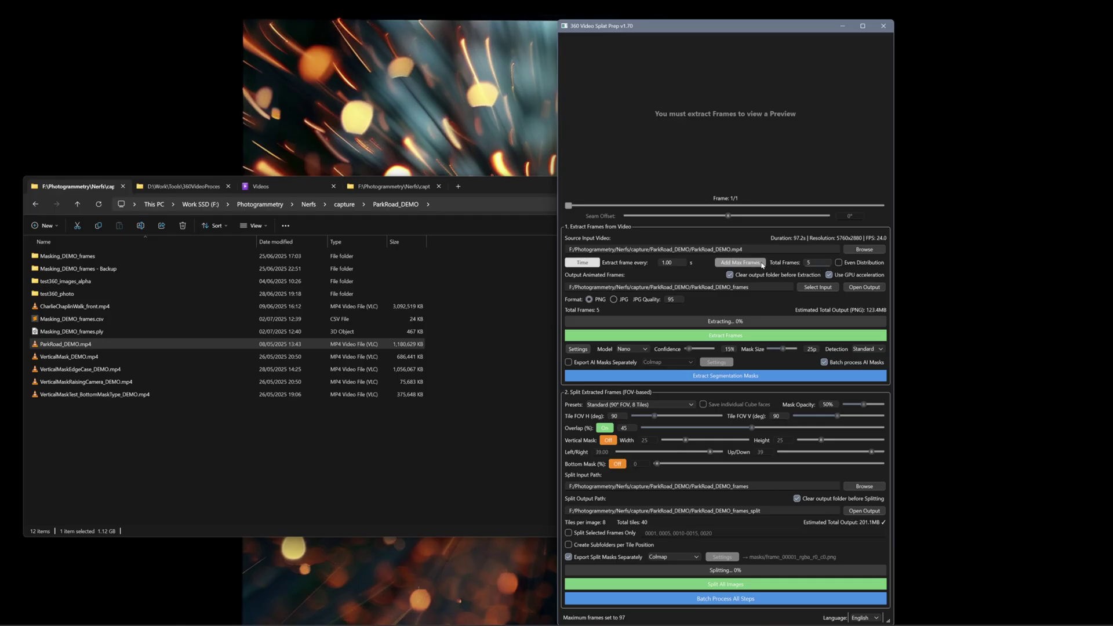
left_click(724, 337)
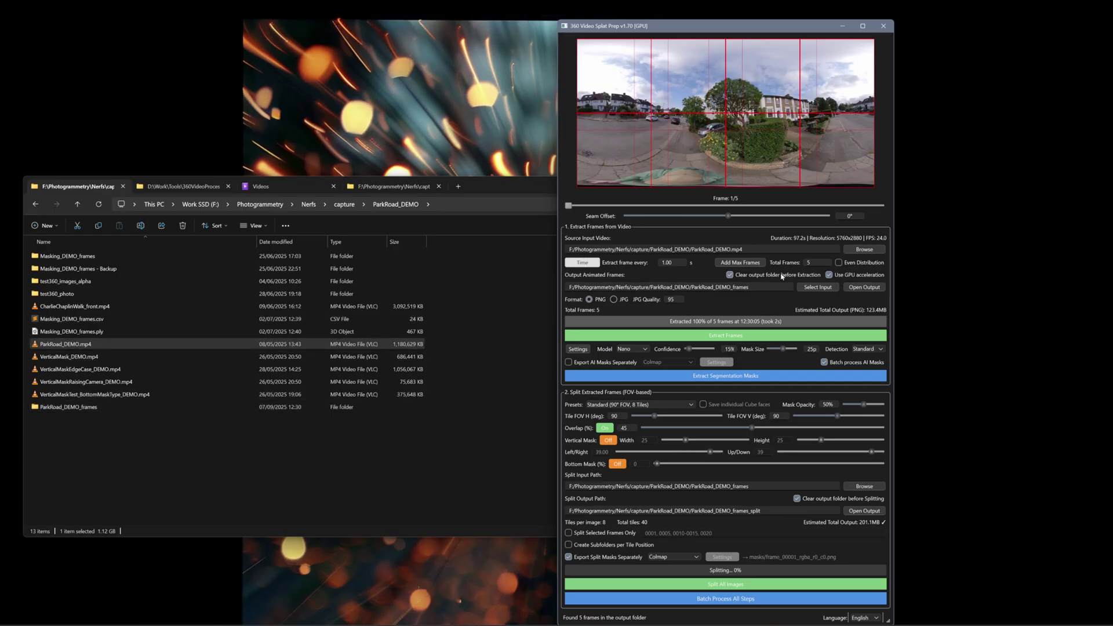
Open the ParkRoad_DEMO_frames folder, inspect the extracted PNG frames at full size, and close the image viewer
double_click(80, 409)
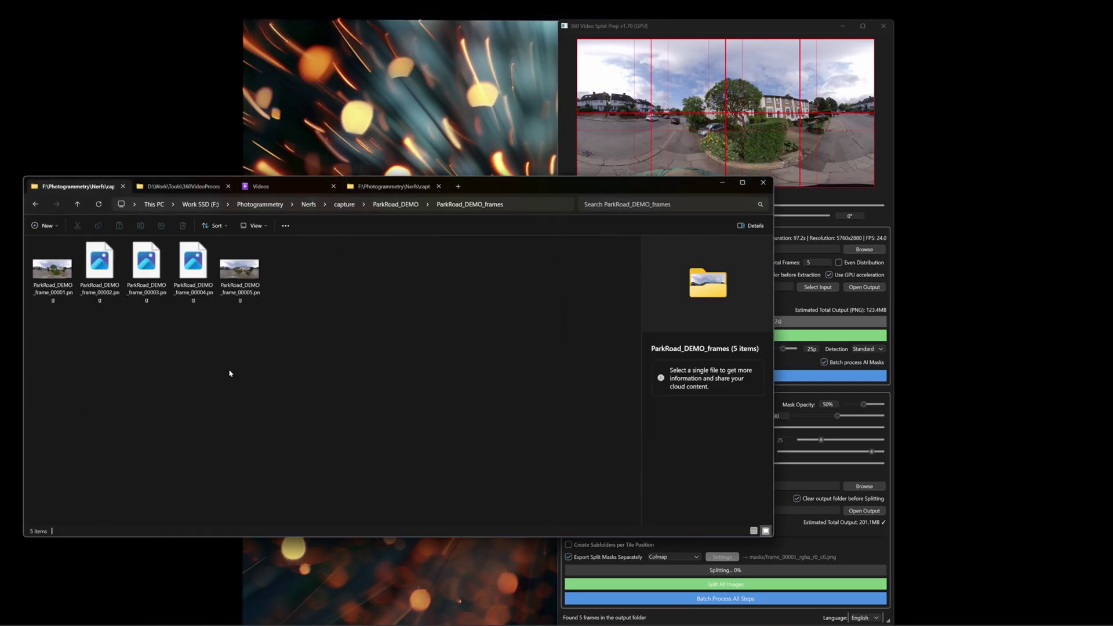
double_click(100, 271)
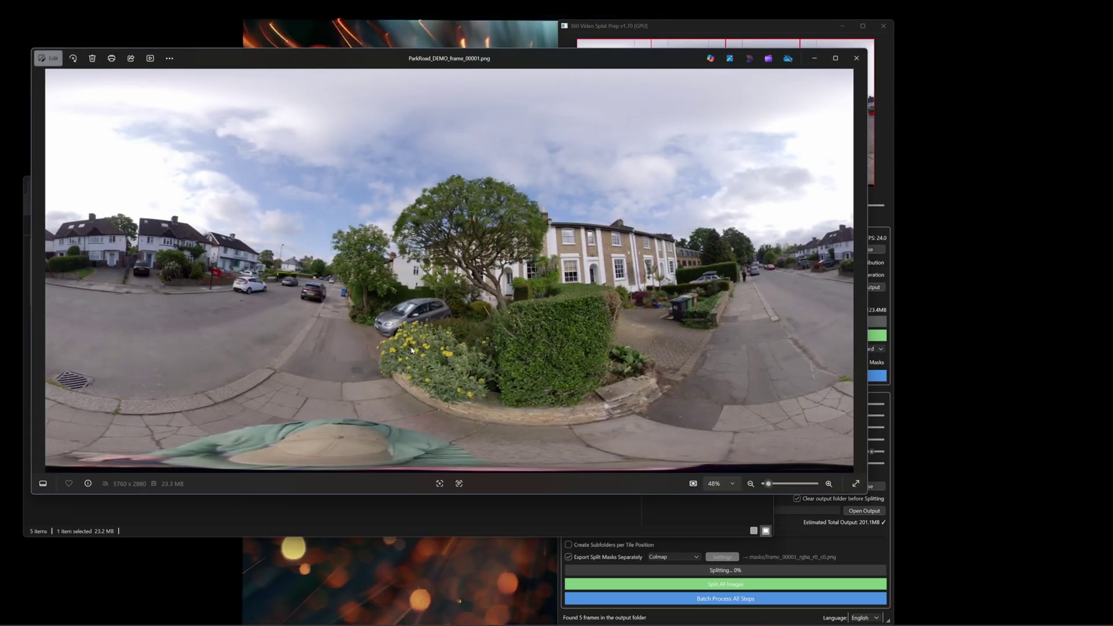
key("Left")
left_click(856, 58)
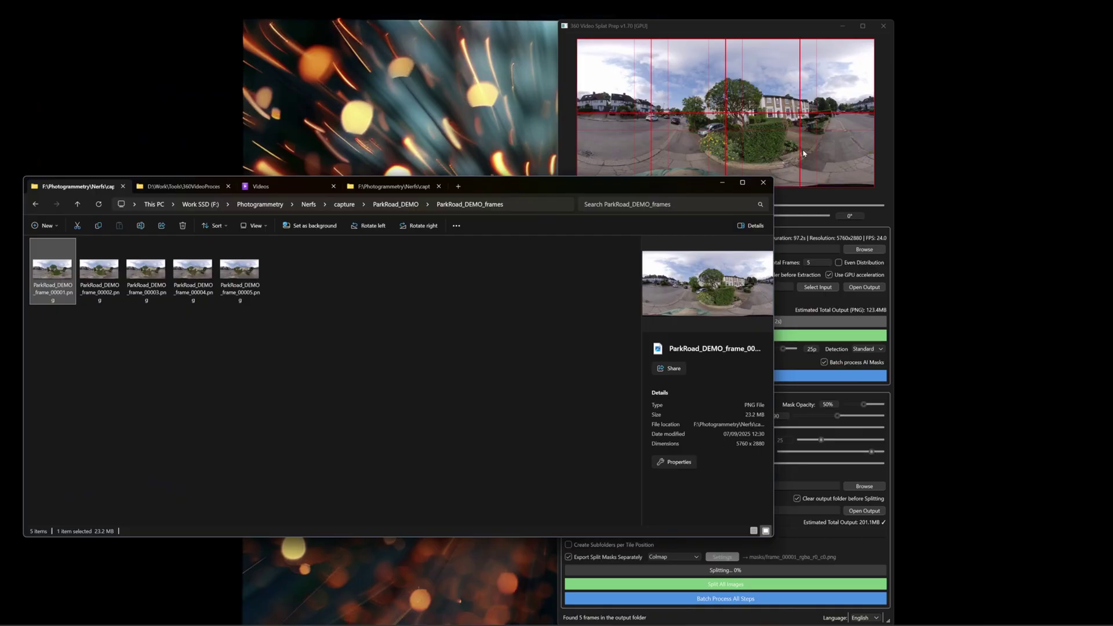
Extract segmentation masks for the extracted frames, and toggle separate AI mask export on and back off
left_click(782, 22)
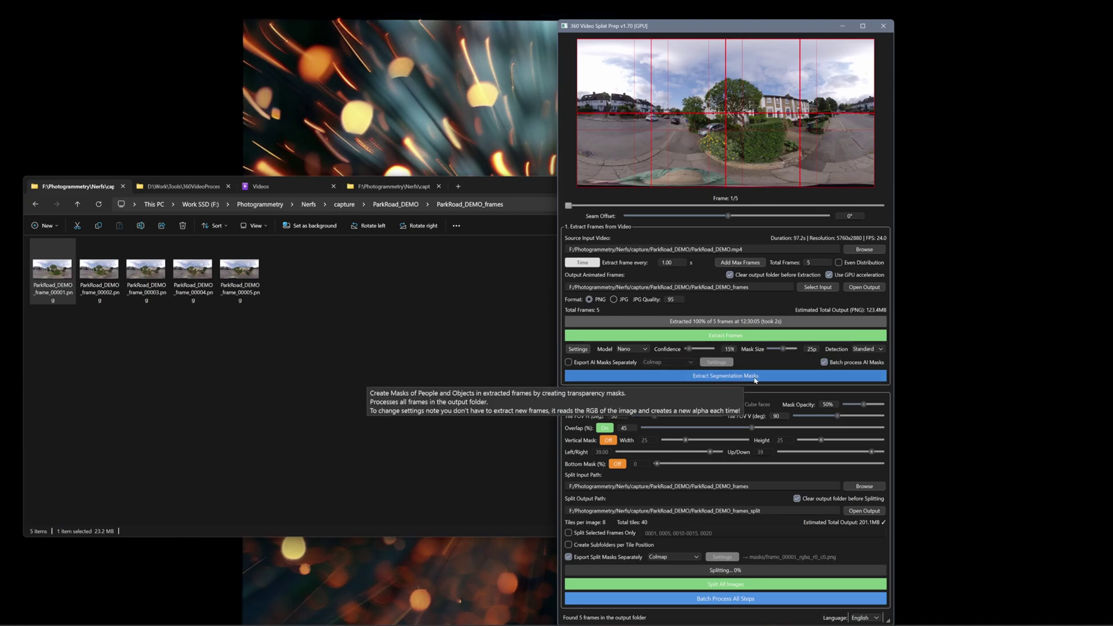
left_click(740, 376)
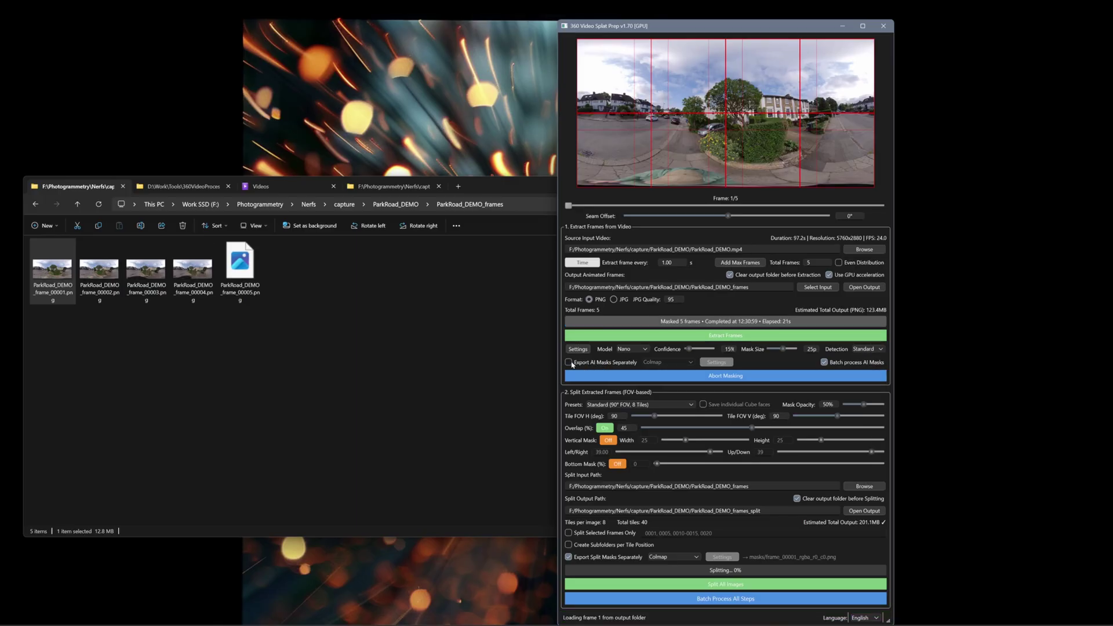
left_click(570, 363)
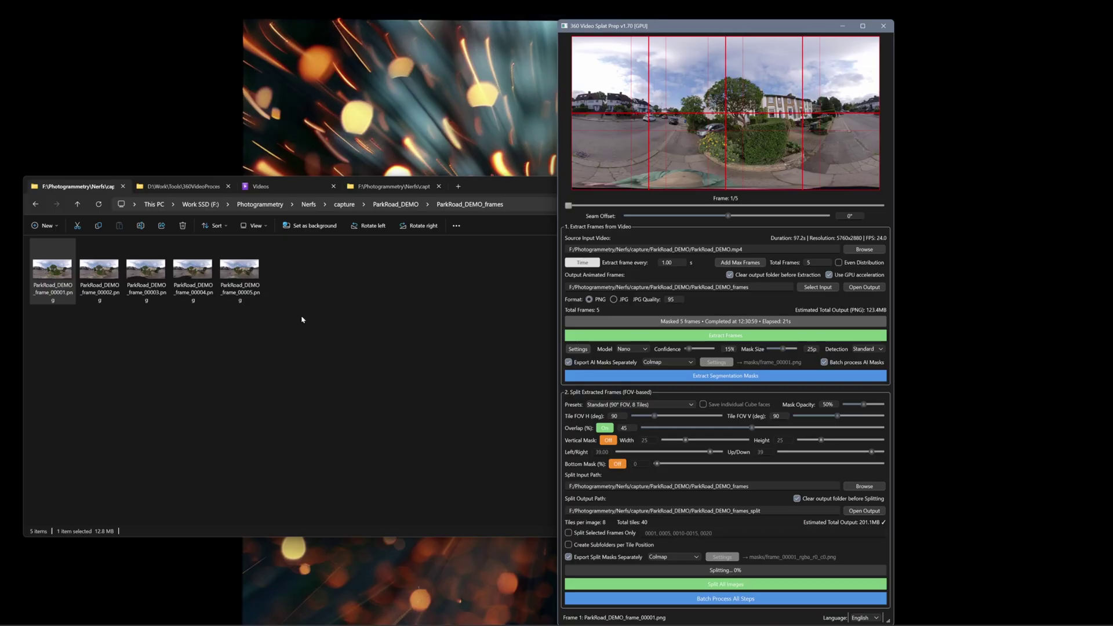
left_click(569, 362)
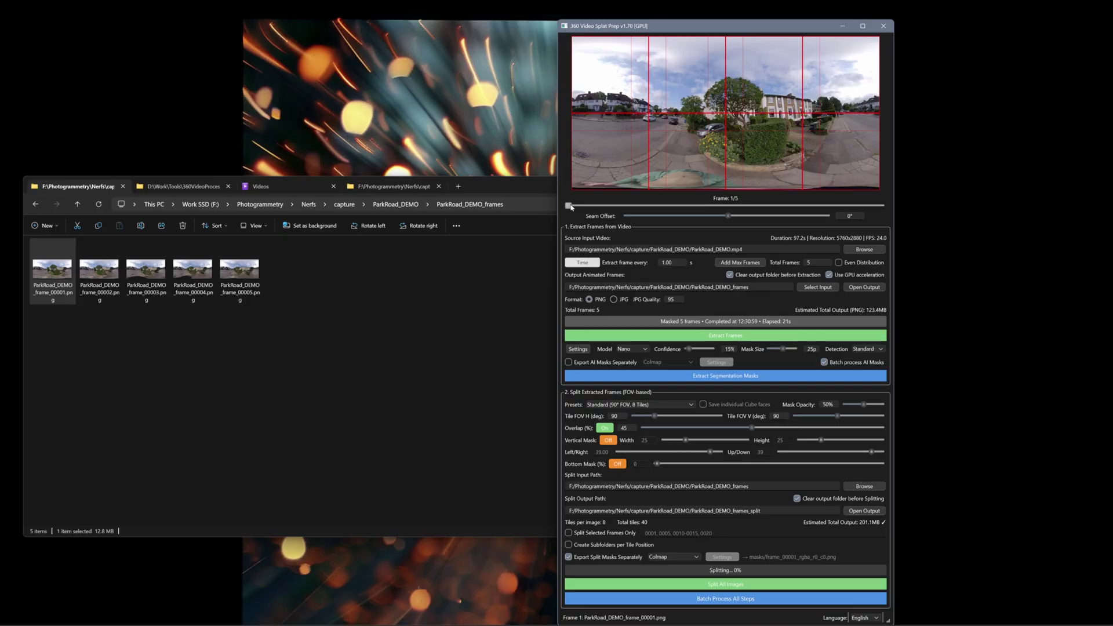
Preview frame 4 and open ParkRoad_DEMO_frame_00004.png to examine its masked area, closing the image viewer after viewing
left_click_drag(601, 208, 790, 209)
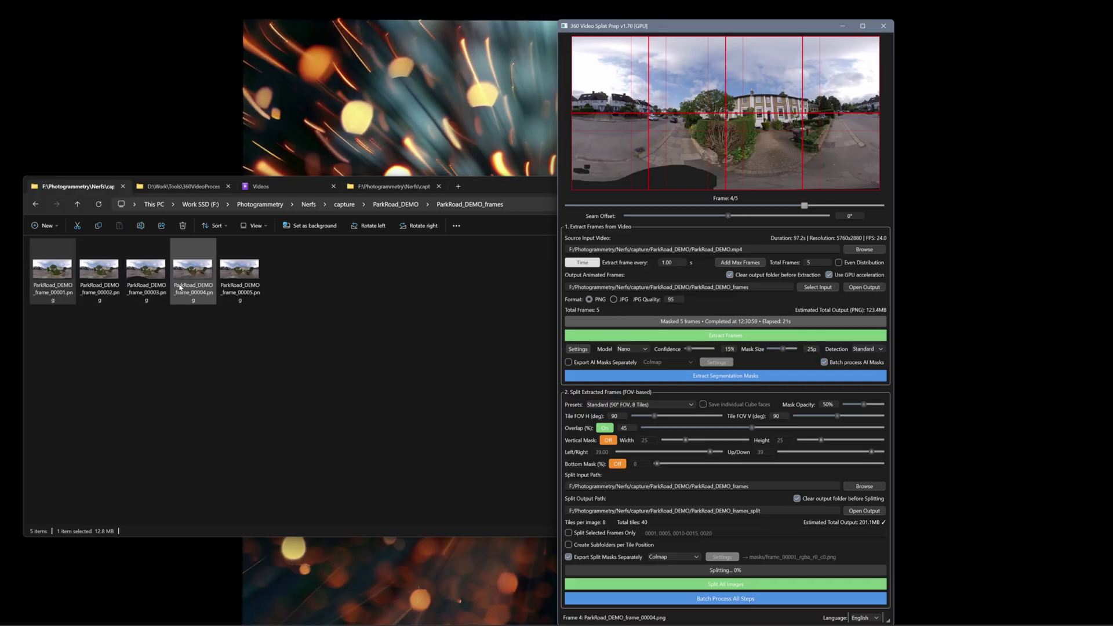
double_click(192, 273)
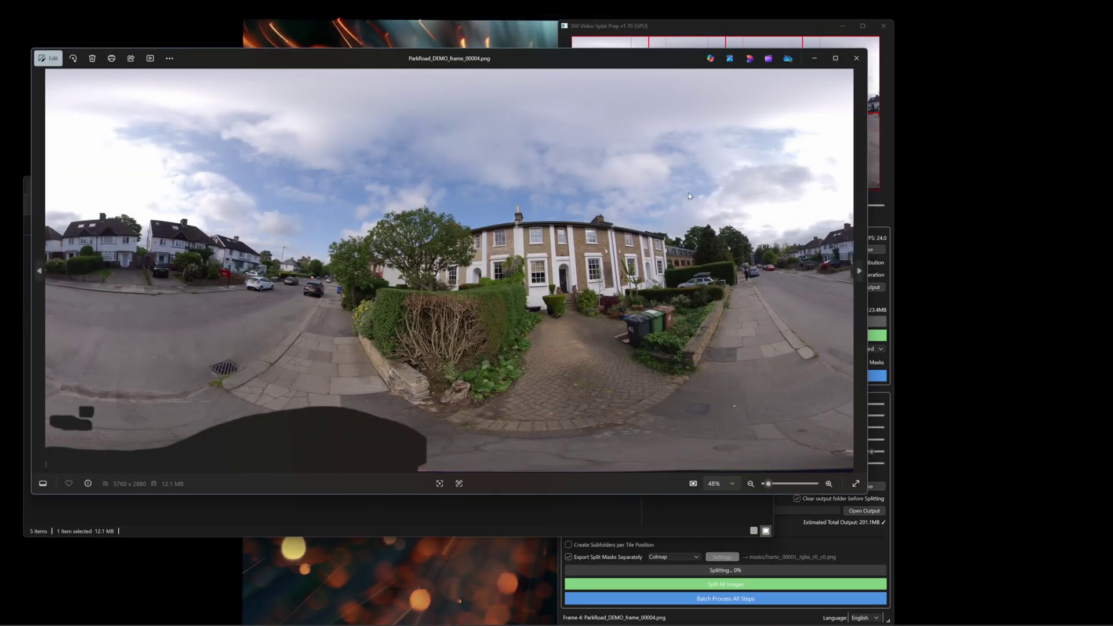
left_click(856, 58)
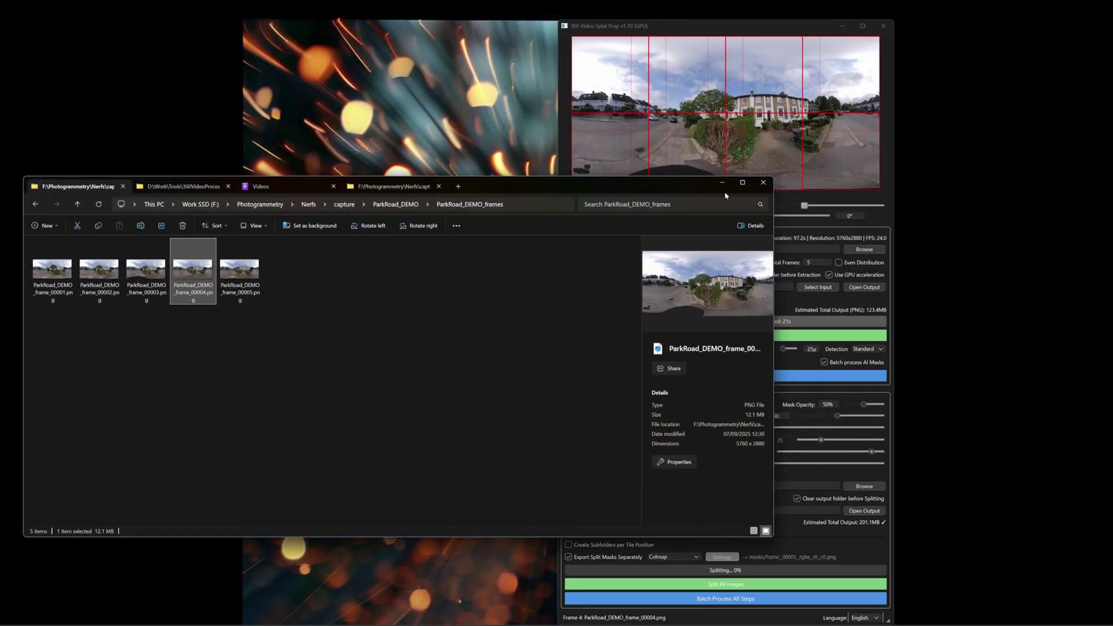
Turn off batch processing of AI masks and batch process all steps
left_click(809, 26)
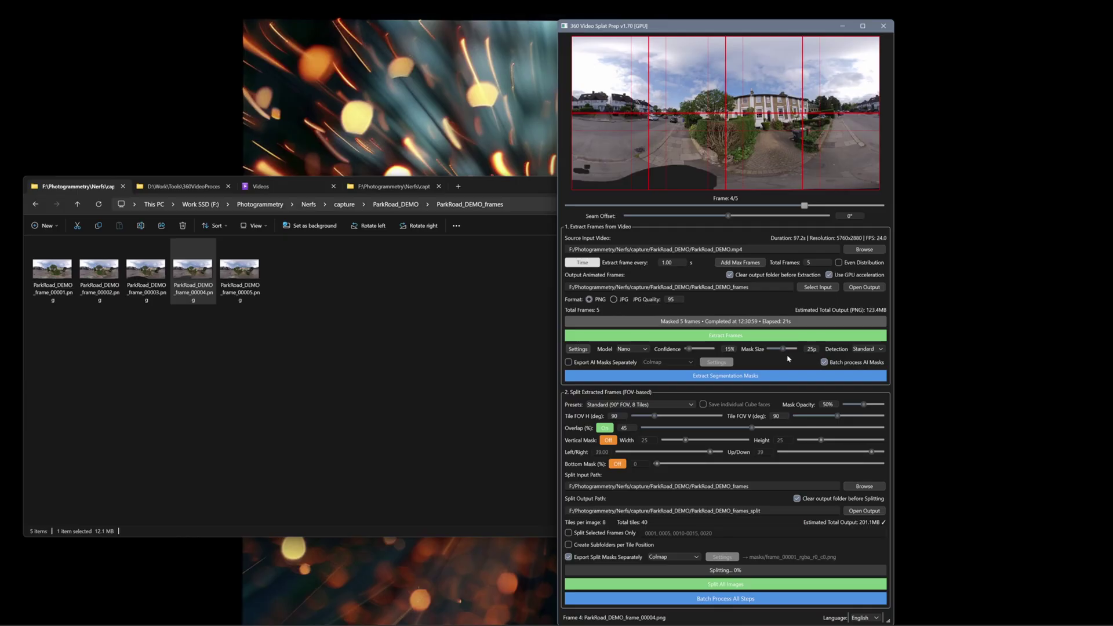
left_click(831, 364)
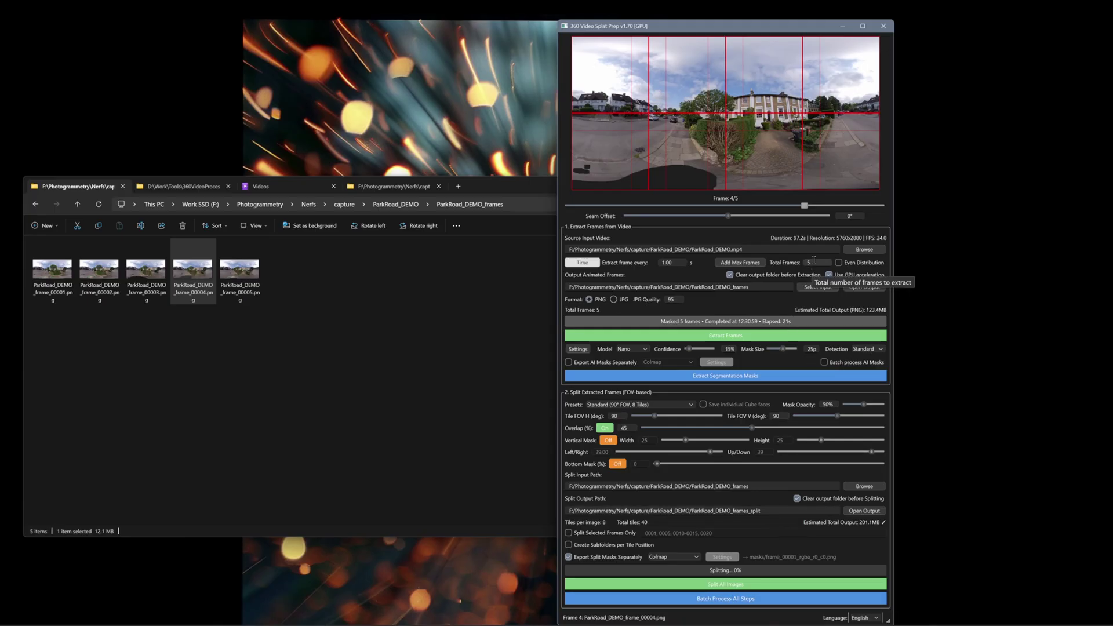
left_click(735, 602)
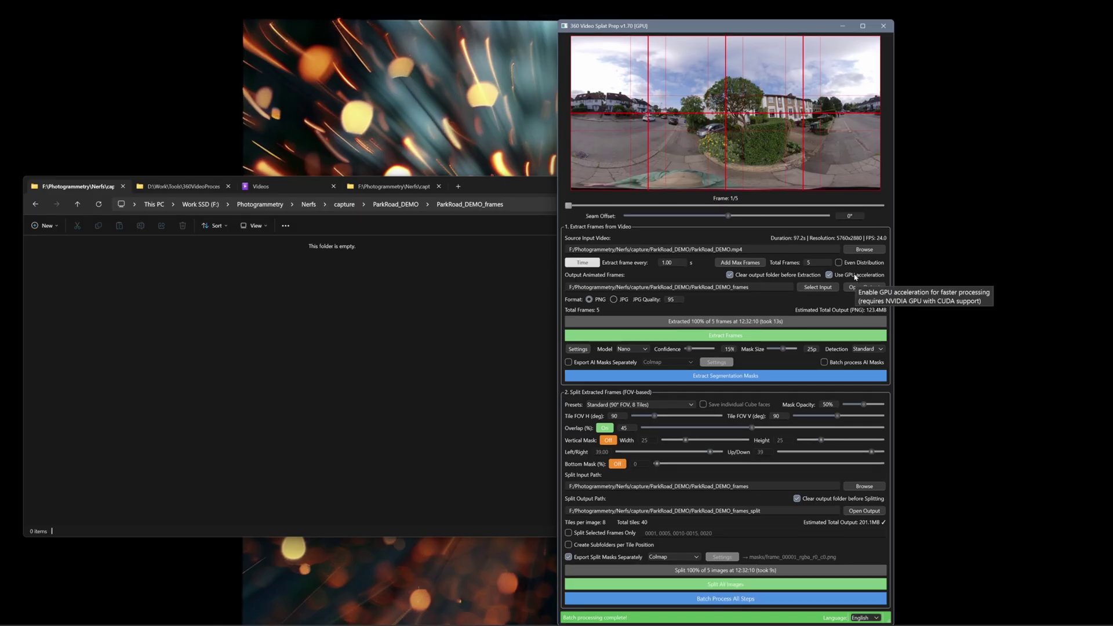
Refresh the frames folder, open the ParkRoad_DEMO_frames_split folder and look through the split tile images
left_click(99, 204)
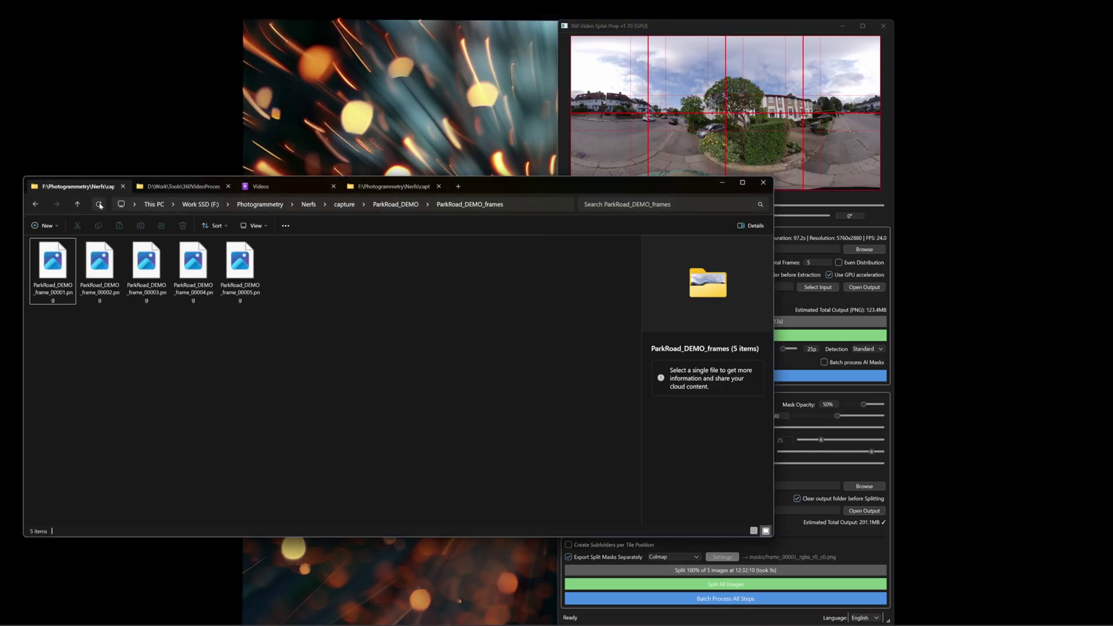
left_click(395, 204)
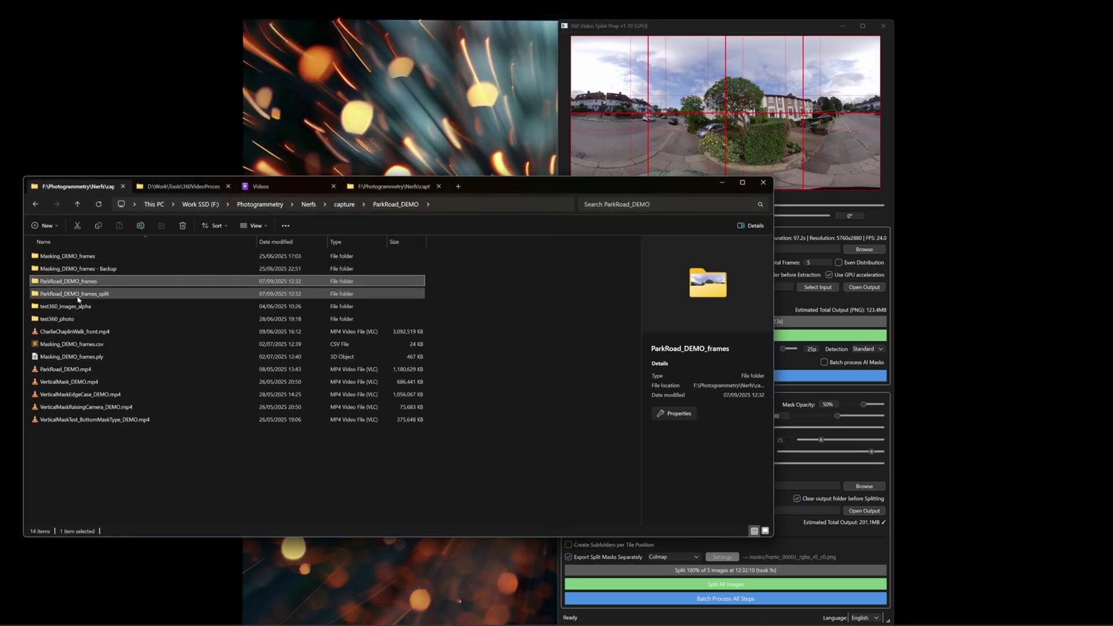
double_click(109, 295)
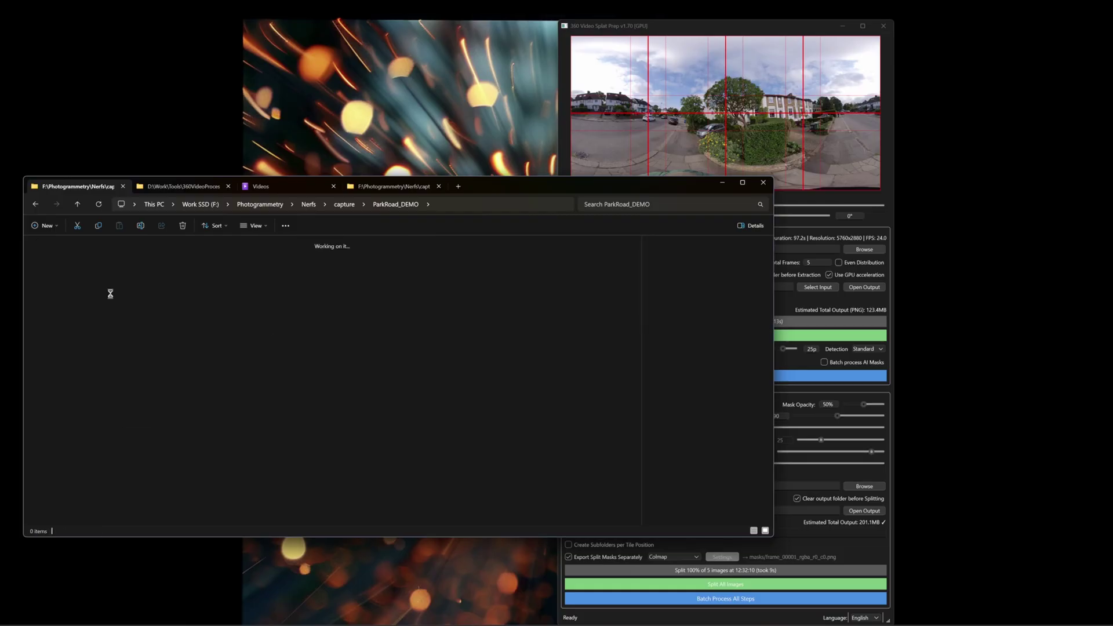
scroll(91, 297, "down", 3)
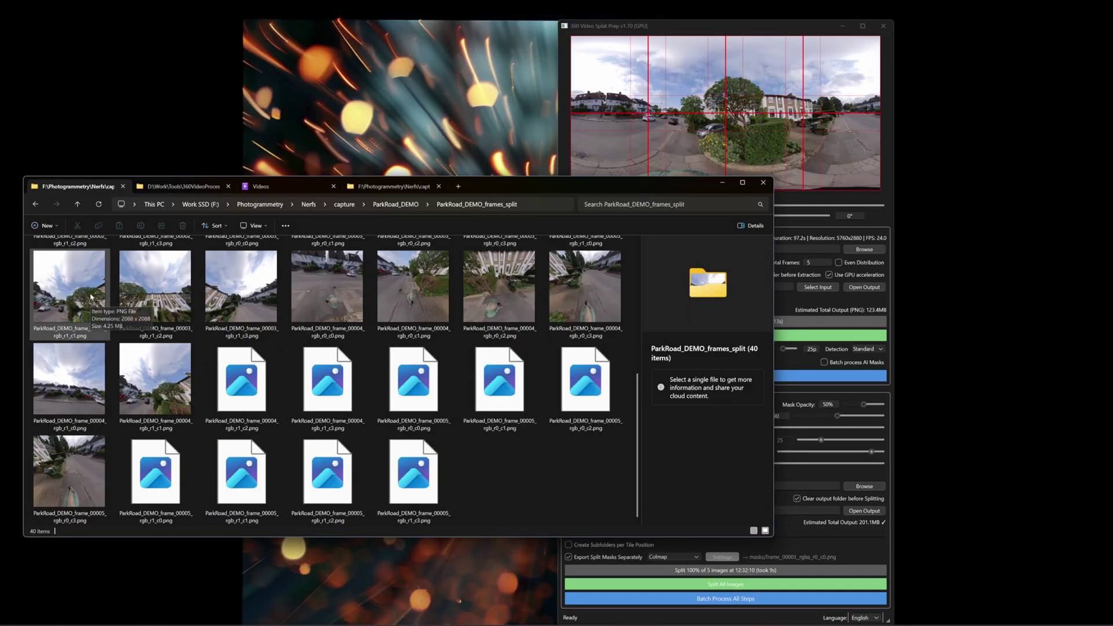
scroll(81, 292, "up", 5)
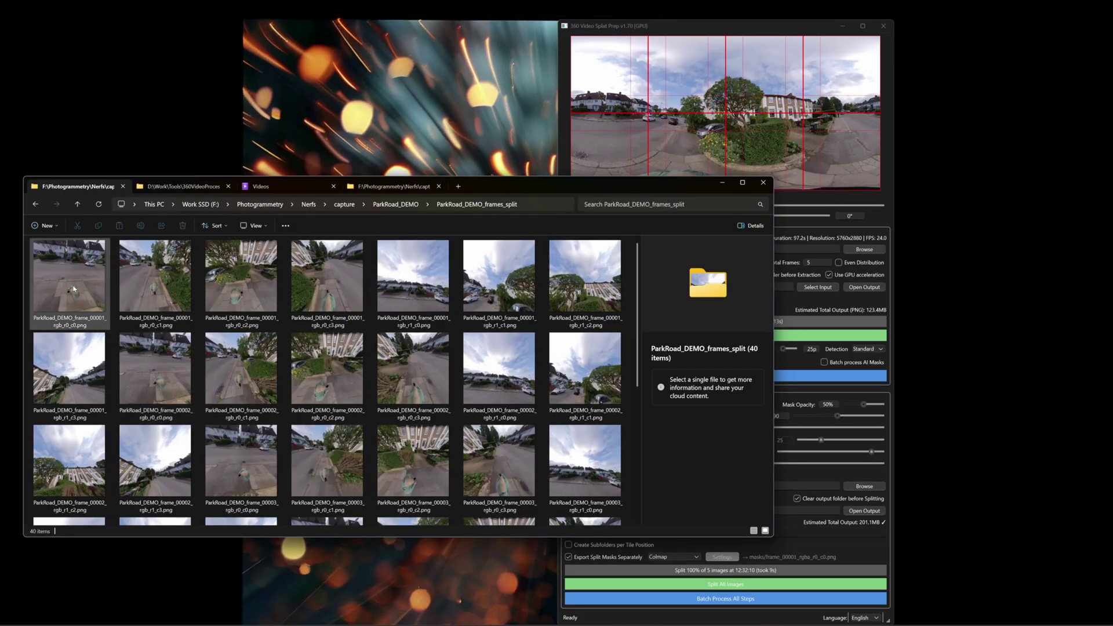
Enable subfolders per tile position and split all images
left_click(875, 221)
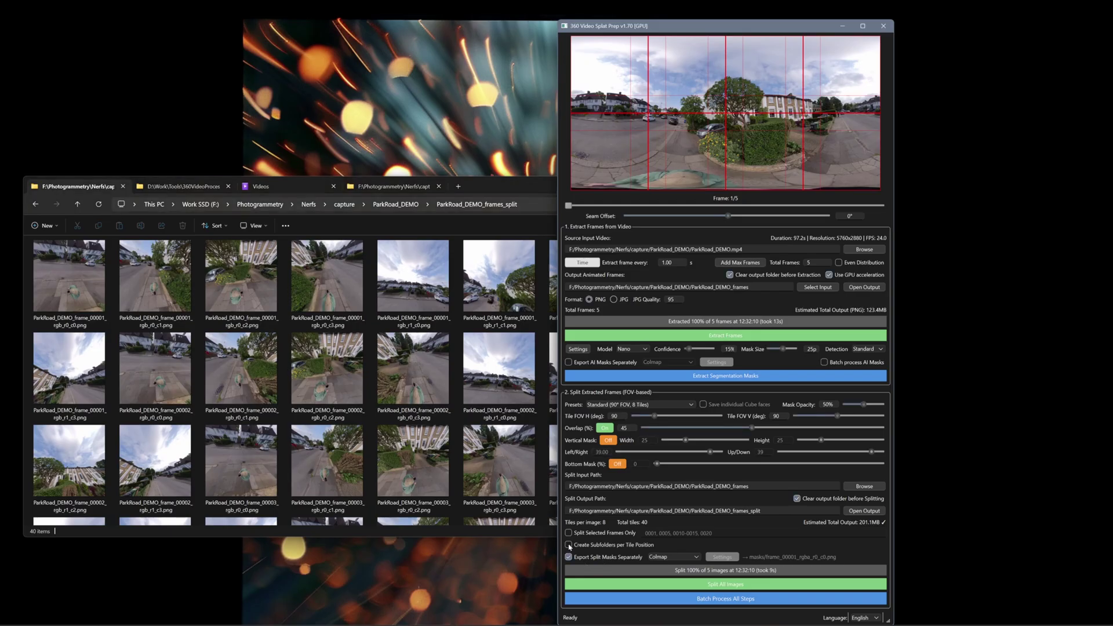
left_click(568, 545)
left_click(745, 586)
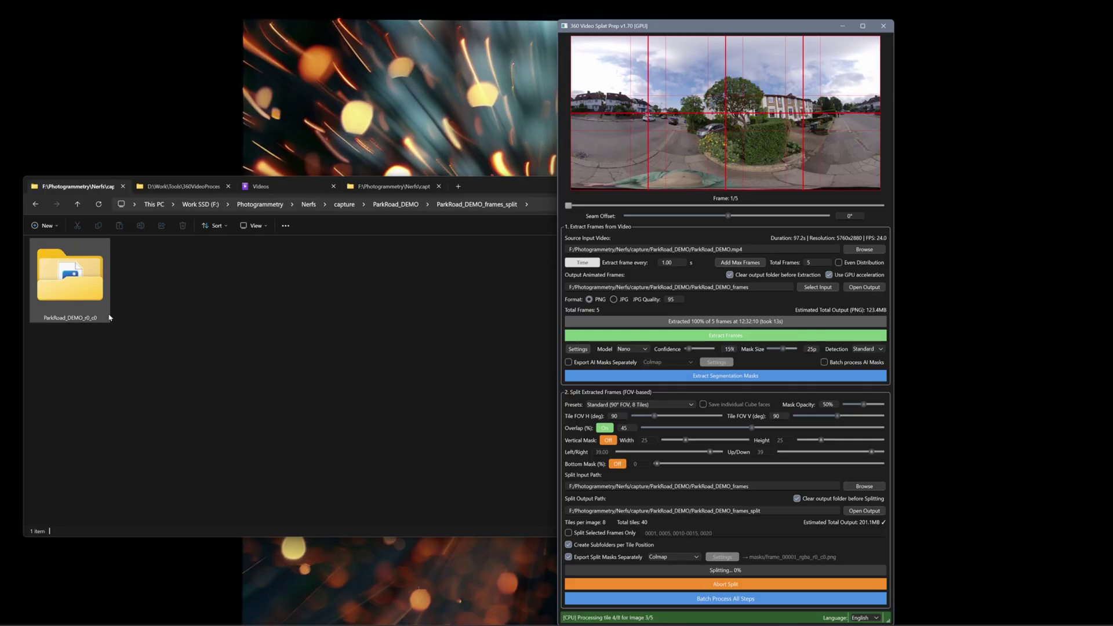
Open the ParkRoad_DEMO_r0_c1 subfolder and look through its tile images, closing the image viewer after viewing
left_click(116, 298)
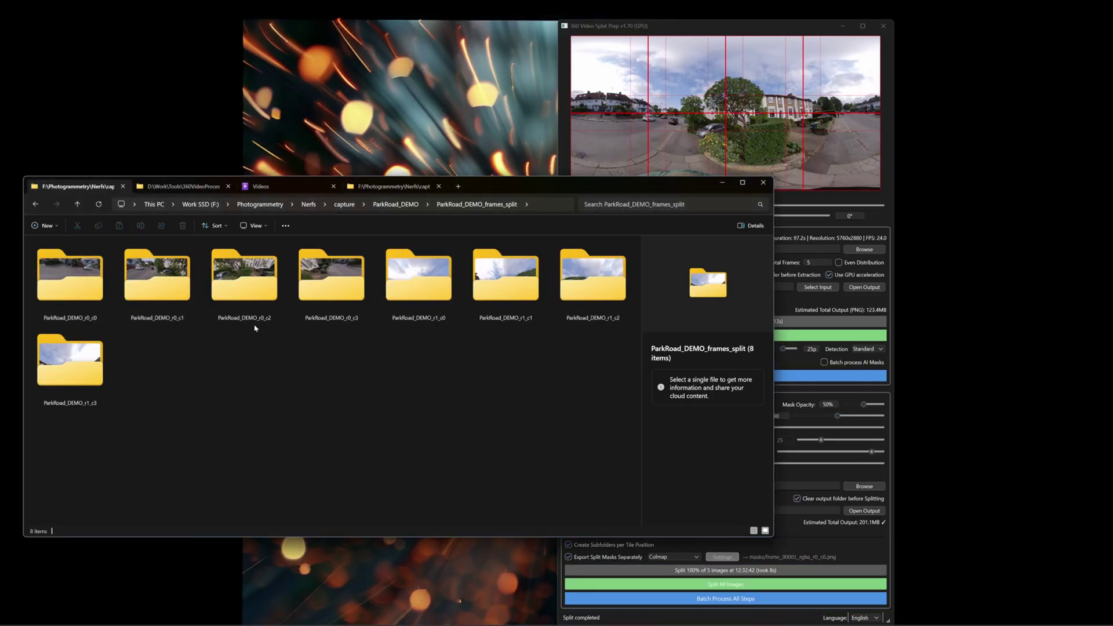
double_click(165, 293)
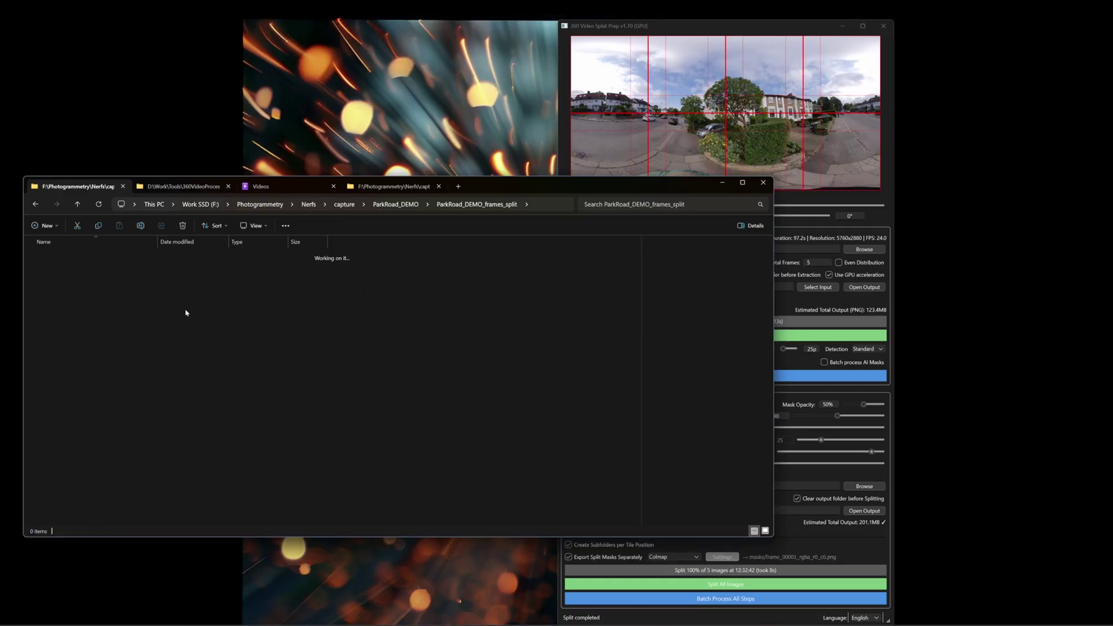
double_click(65, 265)
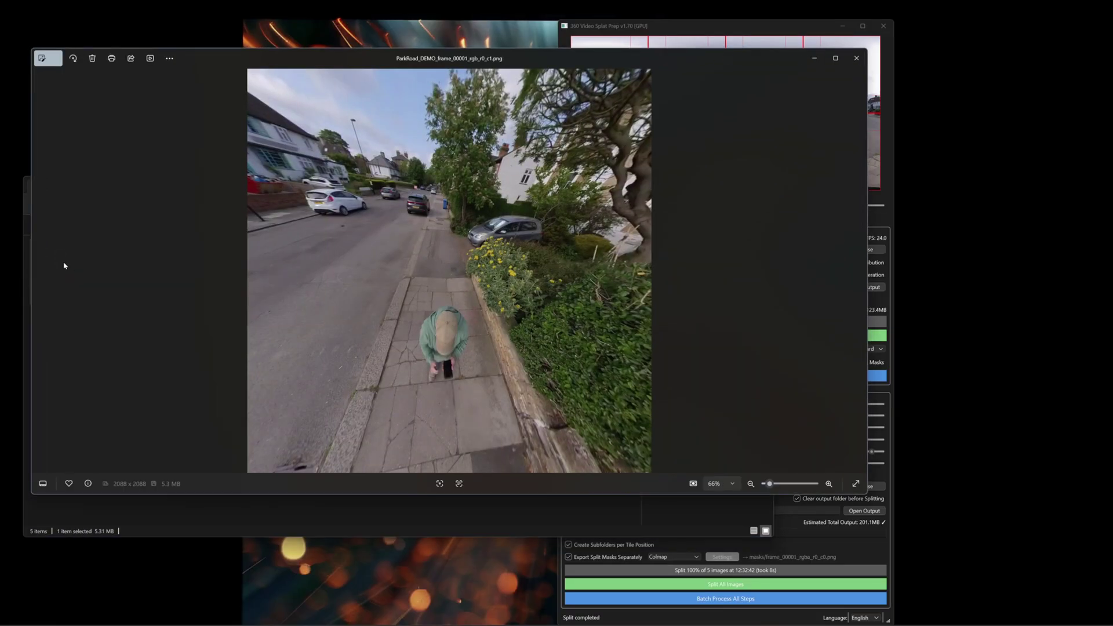
scroll(65, 266, "down", 3)
scroll(64, 265, "up", 3)
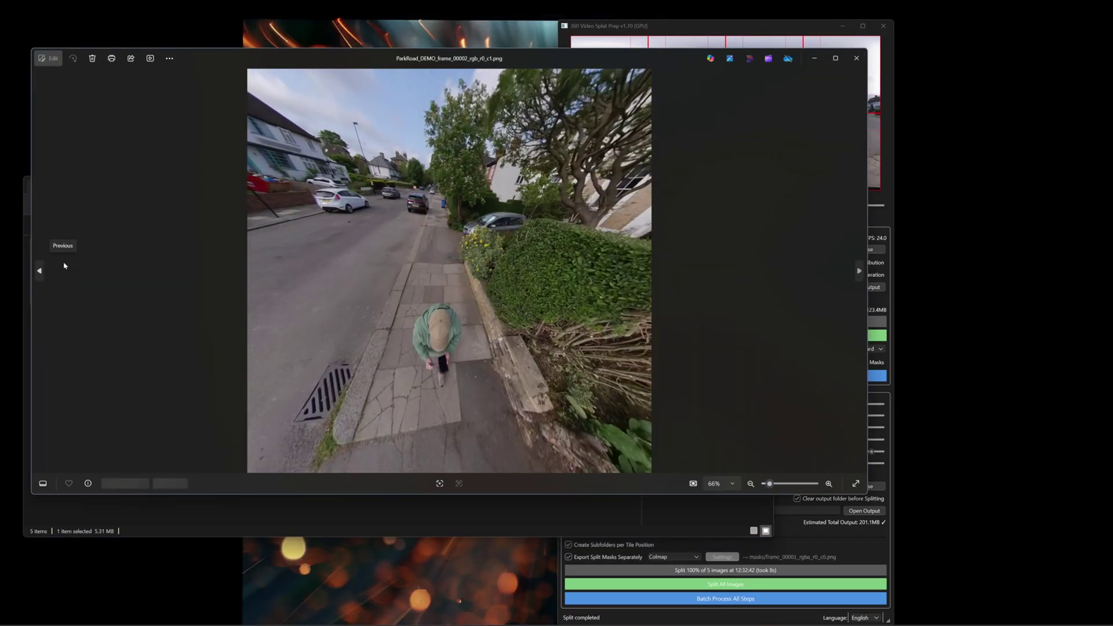
left_click(856, 58)
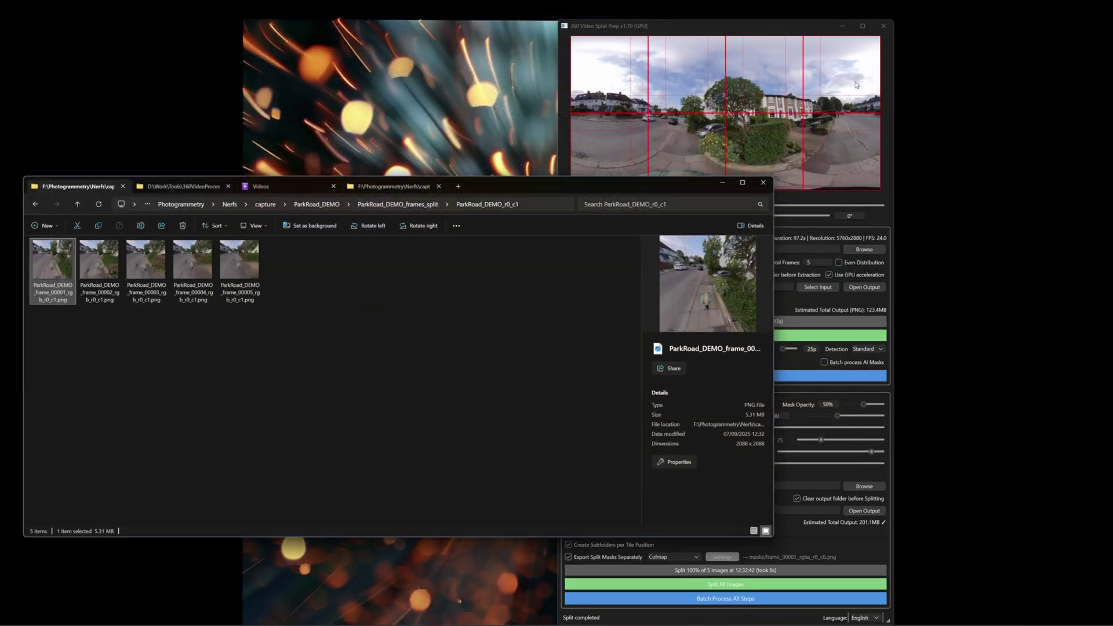
Turn off separate export of split masks and set the tile overlap to 28%
left_click(773, 25)
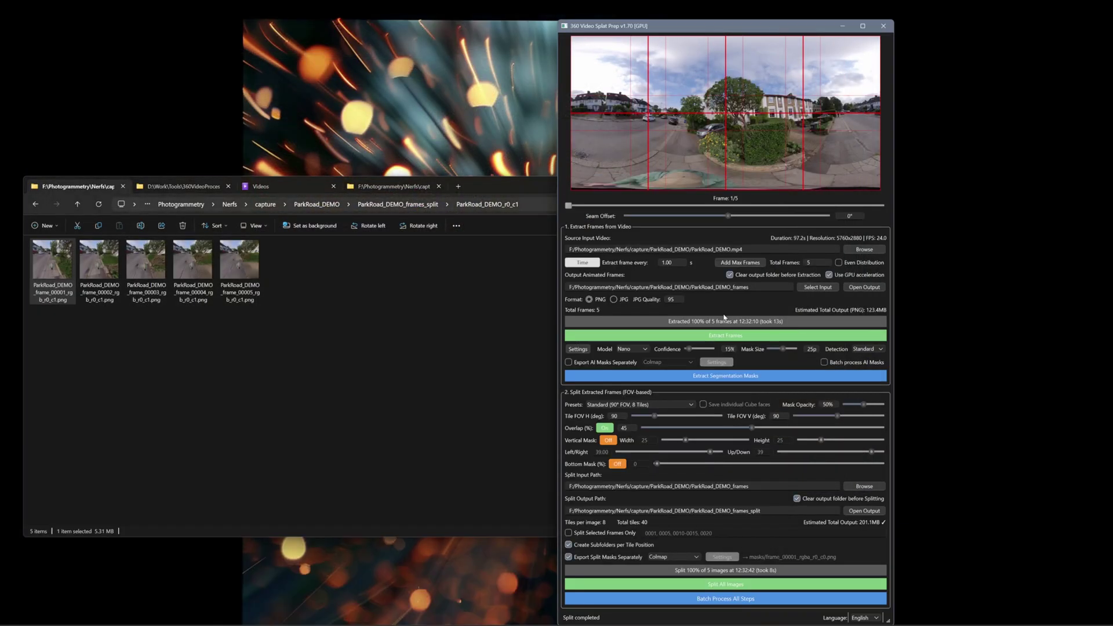
left_click(570, 557)
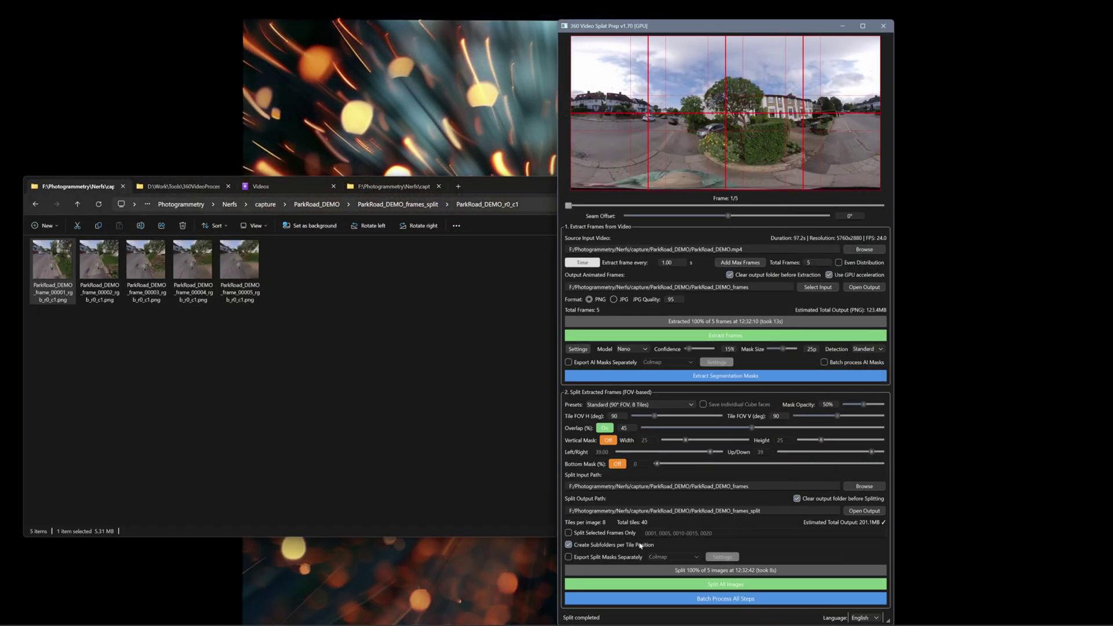
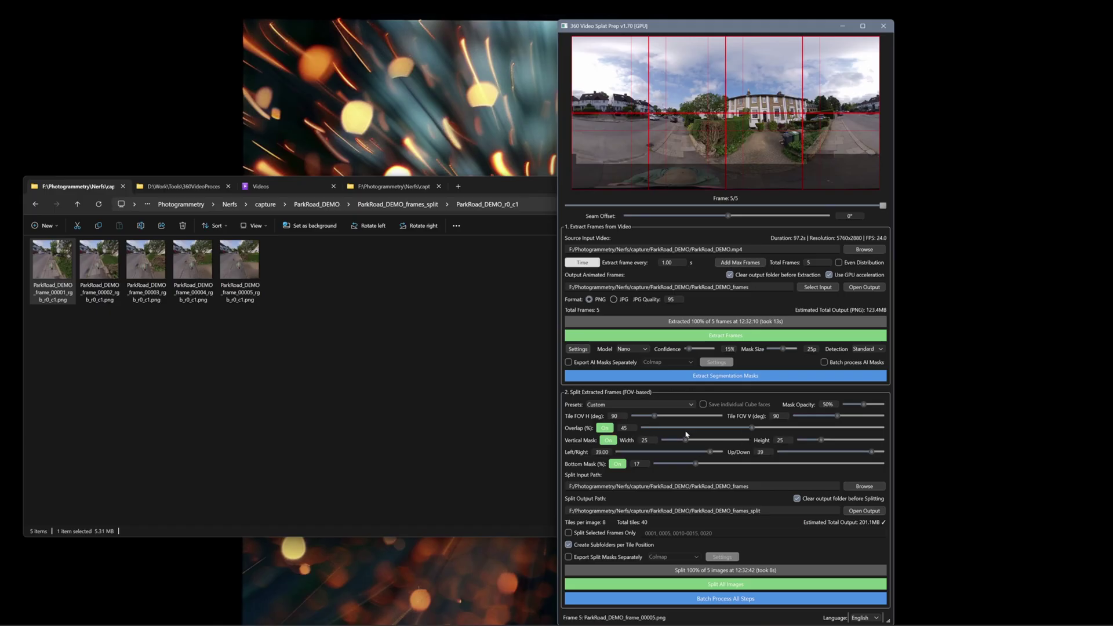
left_click(711, 427)
Set the vertical mask to -12 left/right, 4 up/down and width 16, and switch the mask off
left_click_drag(673, 450, 659, 455)
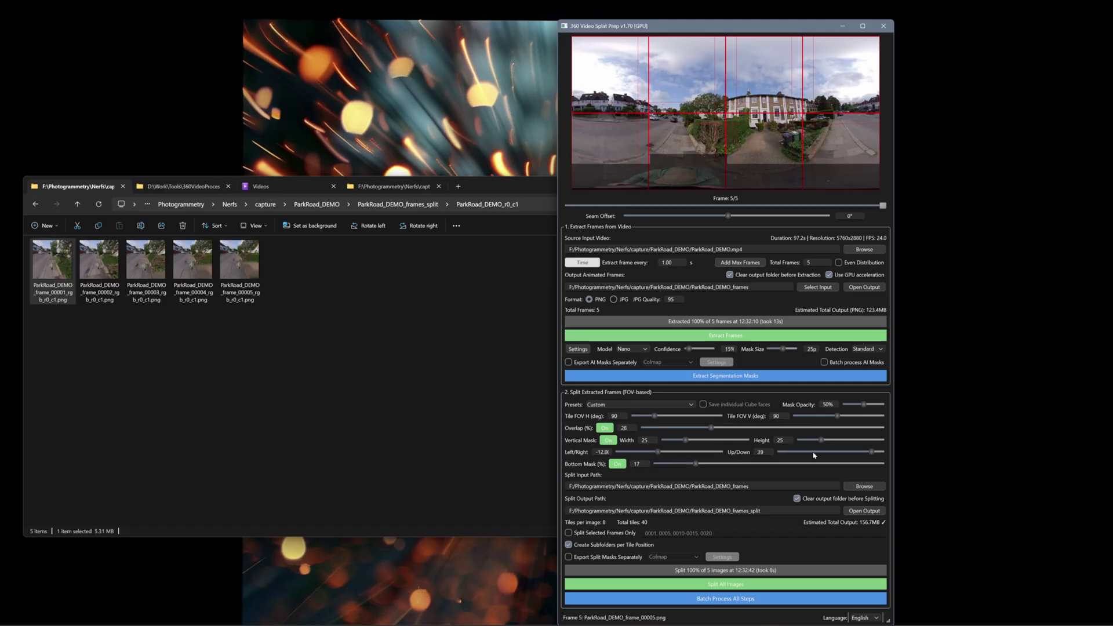
left_click(847, 451)
left_click(837, 455)
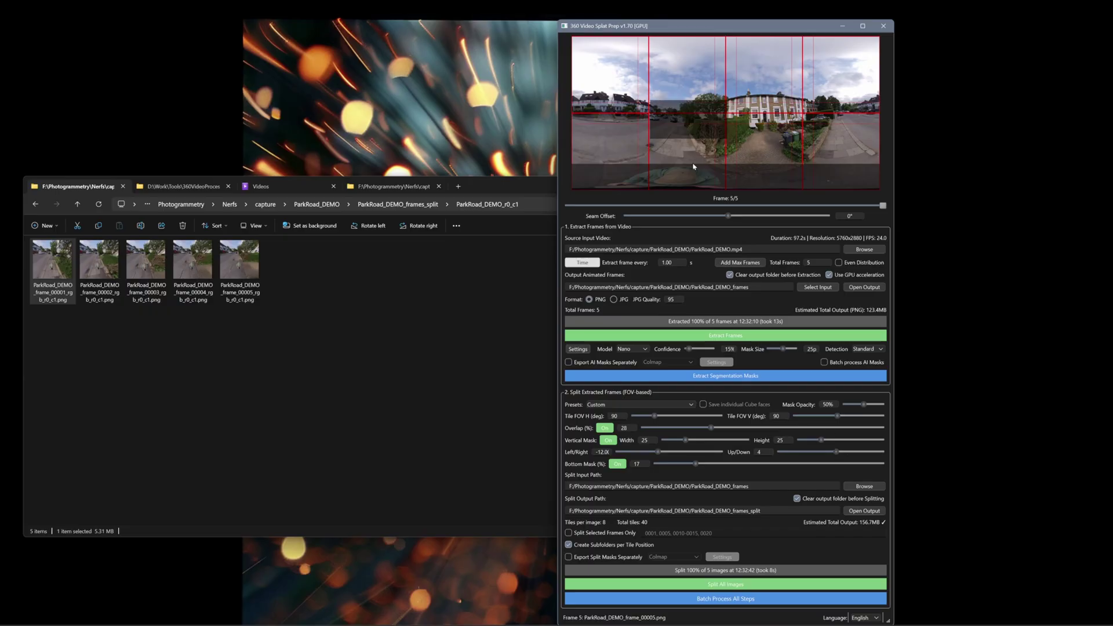
mouse_move(687, 440)
left_mouse_down()
mouse_move(723, 443)
mouse_move(678, 444)
left_mouse_up()
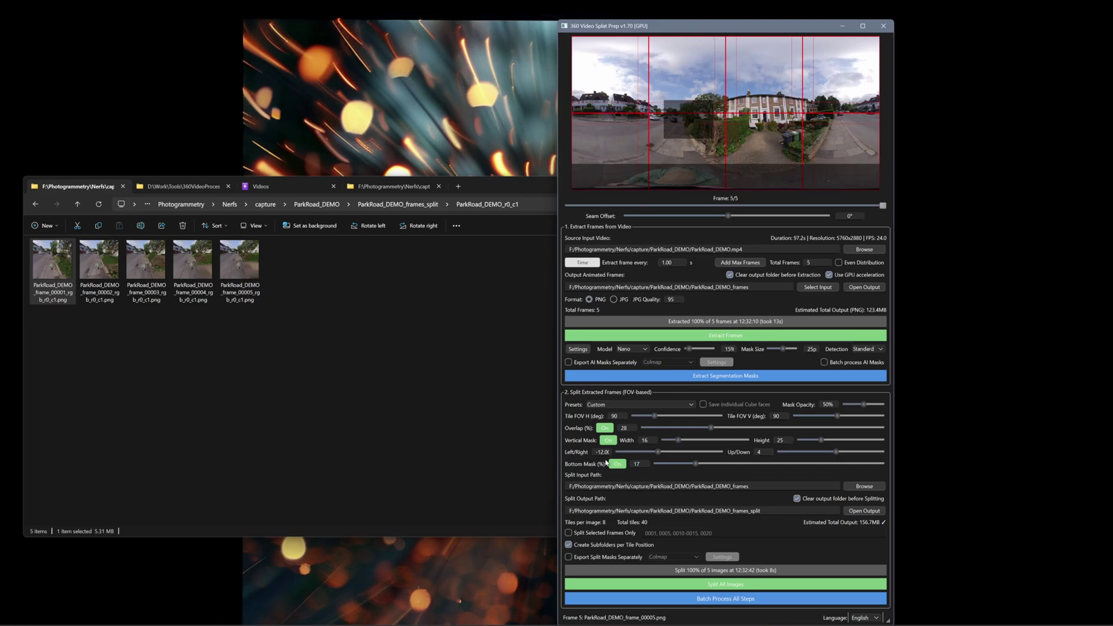
left_click(608, 440)
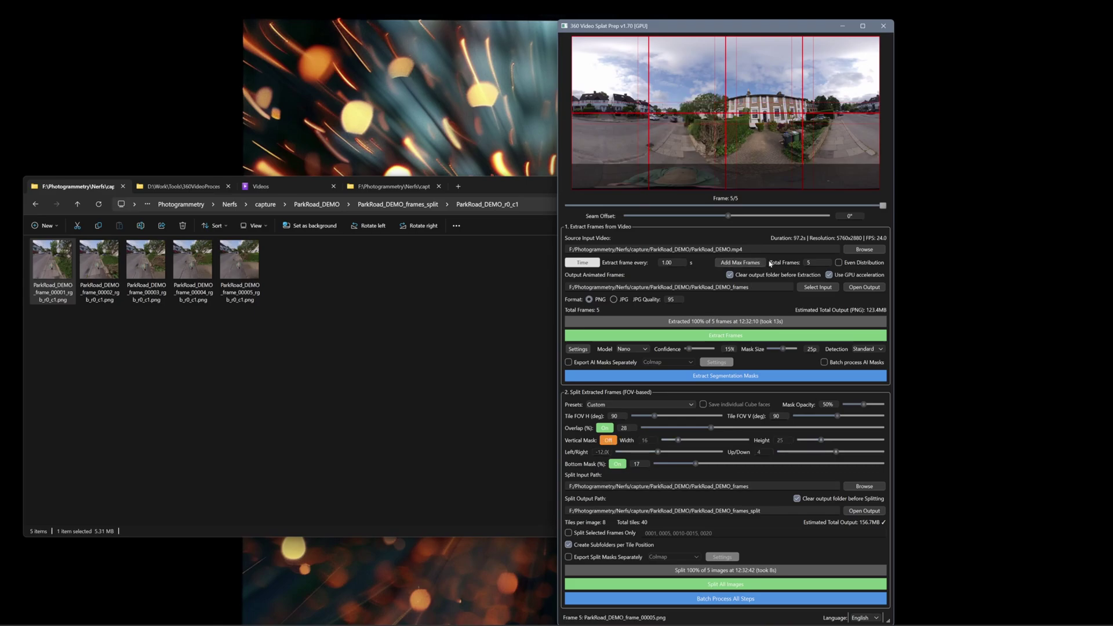
Disable subfolders per tile position and split all images into the ParkRoad_DEMO_frames_split folder
left_click(568, 545)
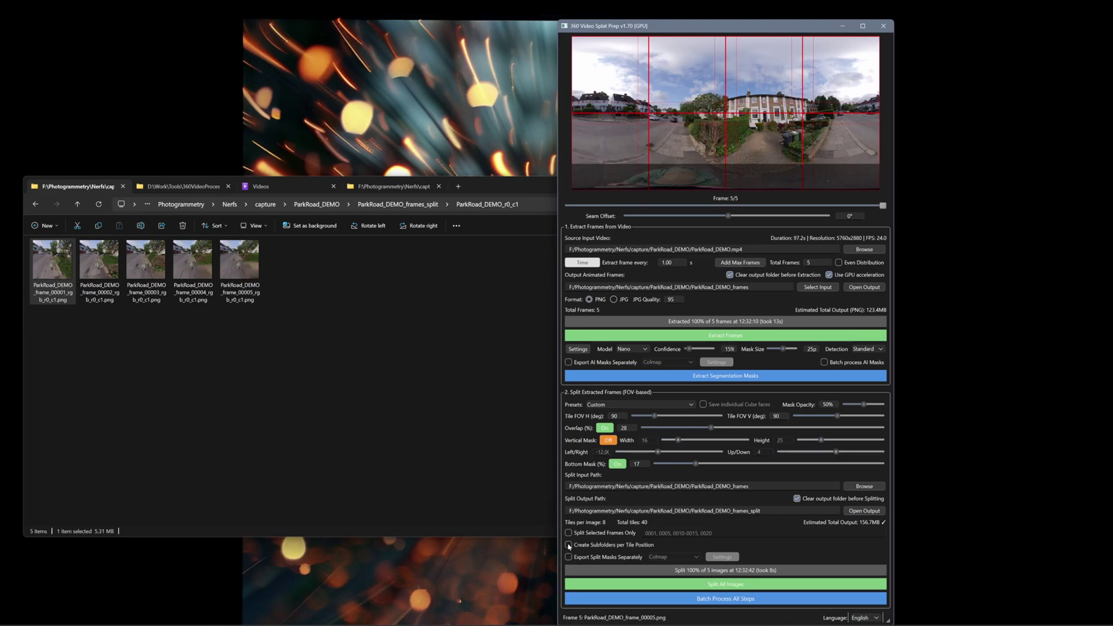
left_click(410, 207)
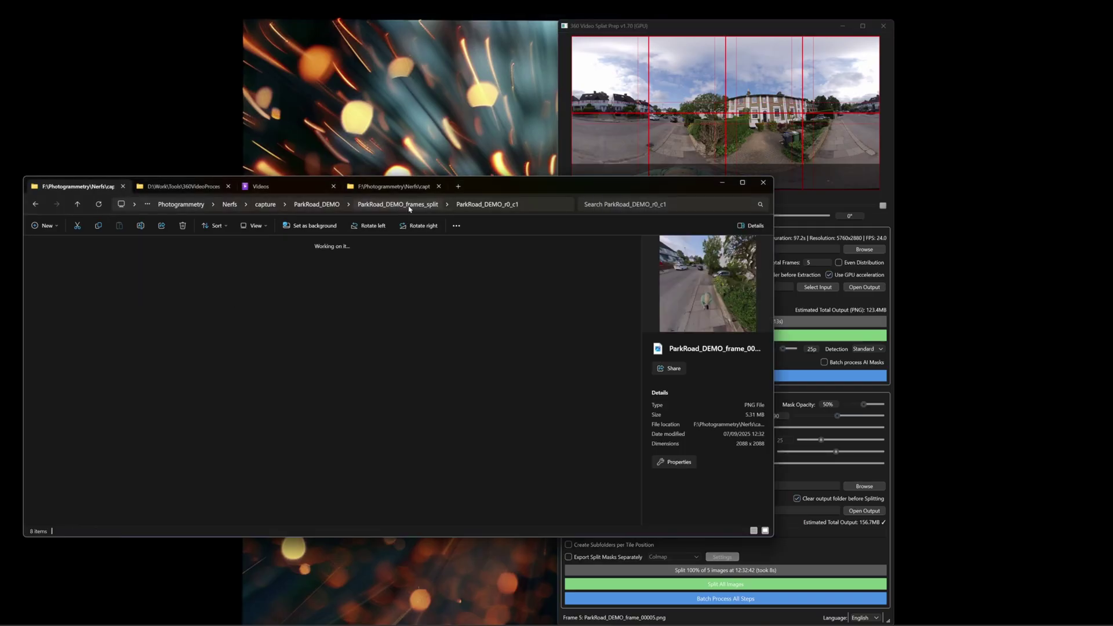
left_click(860, 59)
left_click(739, 584)
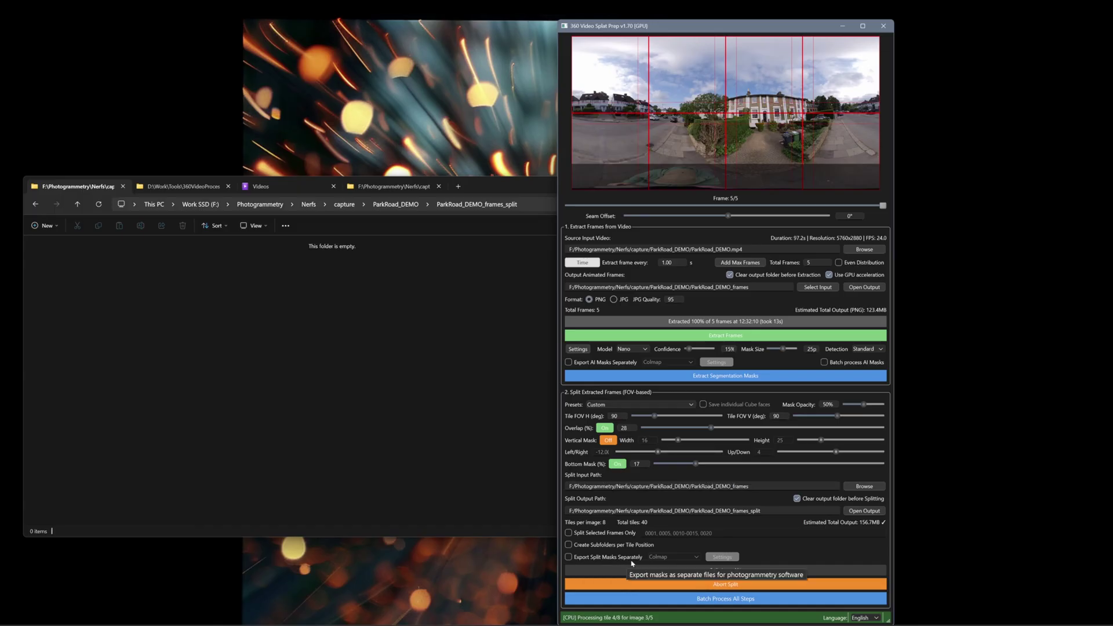
Refresh the split folder and examine the bottom-masked areas across the tile images, closing the image viewer after viewing
left_click(99, 204)
double_click(69, 309)
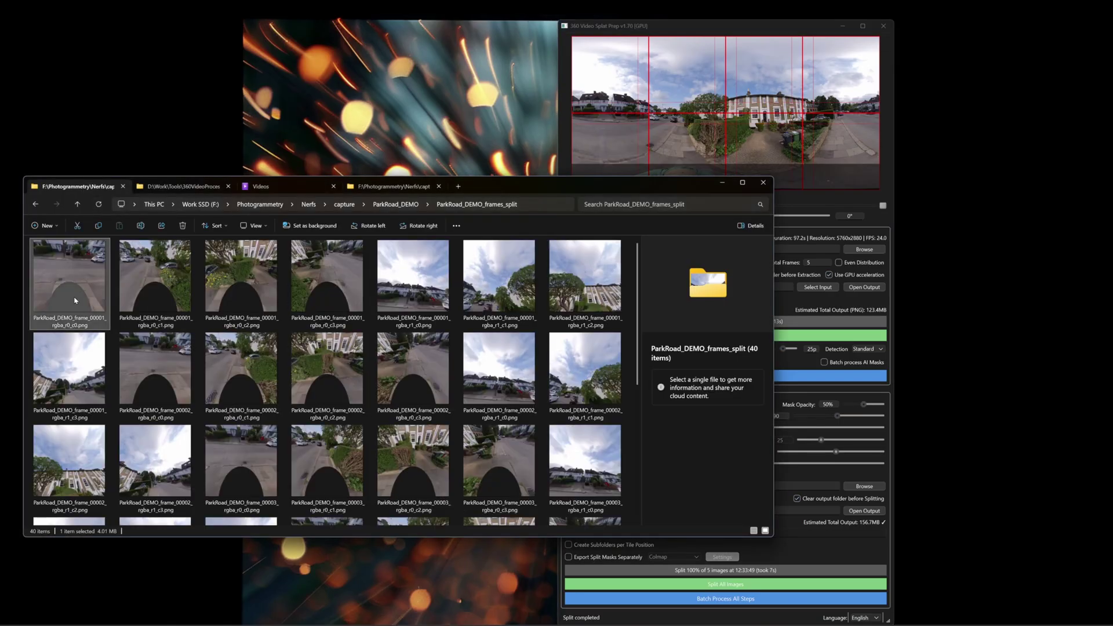
key("Right")
key("Right")
key("Right")
key("Right")
key("Right")
key("Right")
key("Right")
key("Right")
key("Right")
key("Right")
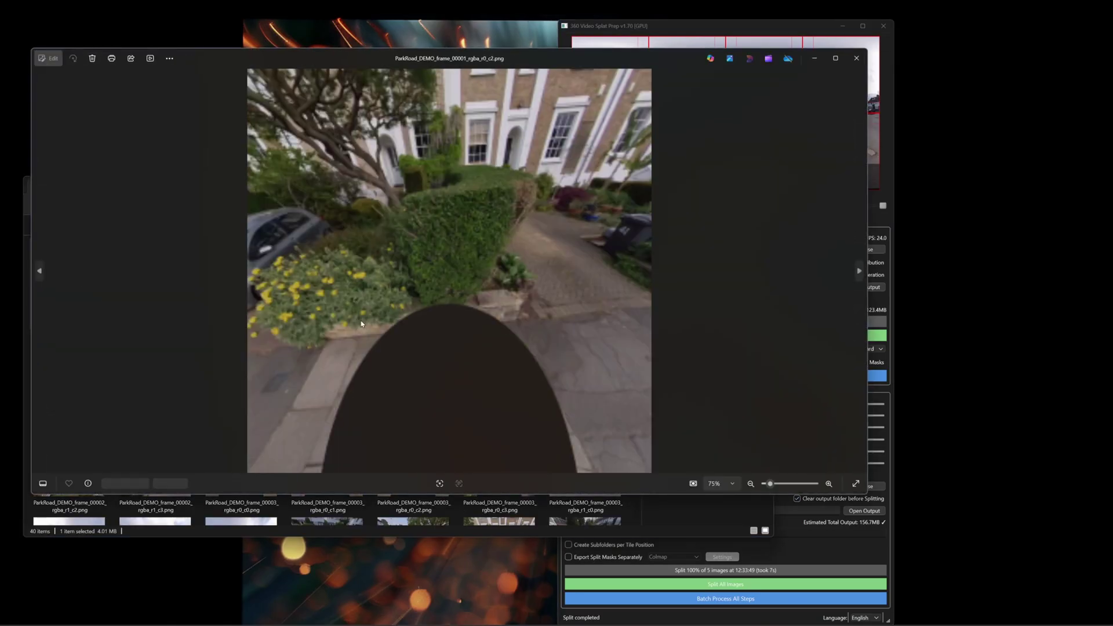
key("Right")
key("Right")
key("Right")
key("Right")
key("Right")
key("Right")
key("Right")
key("Right")
key("Right")
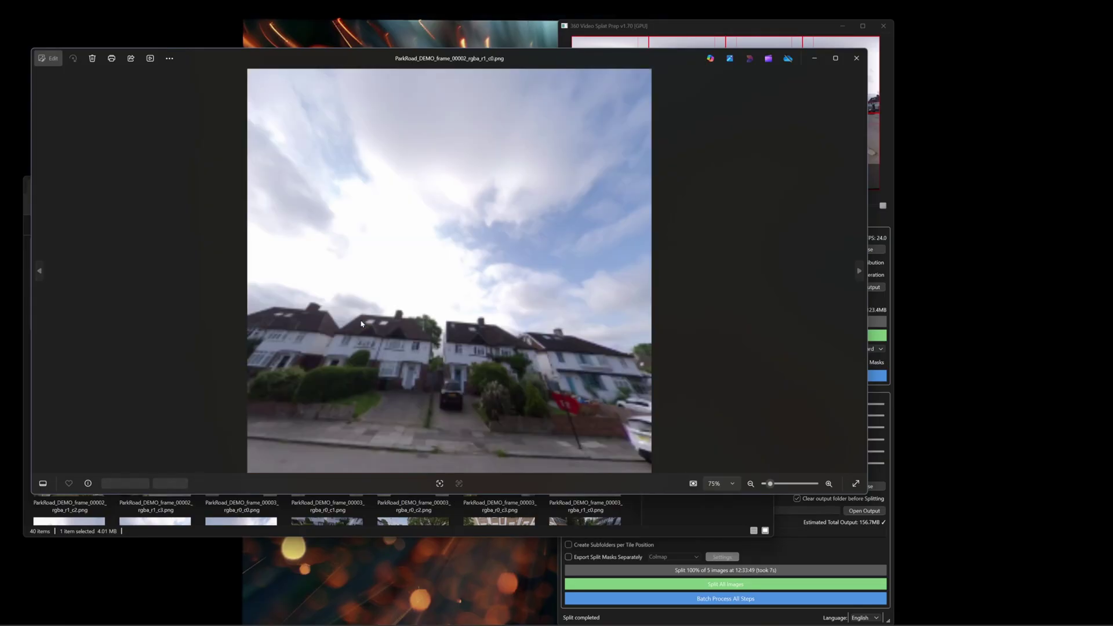
key("Right")
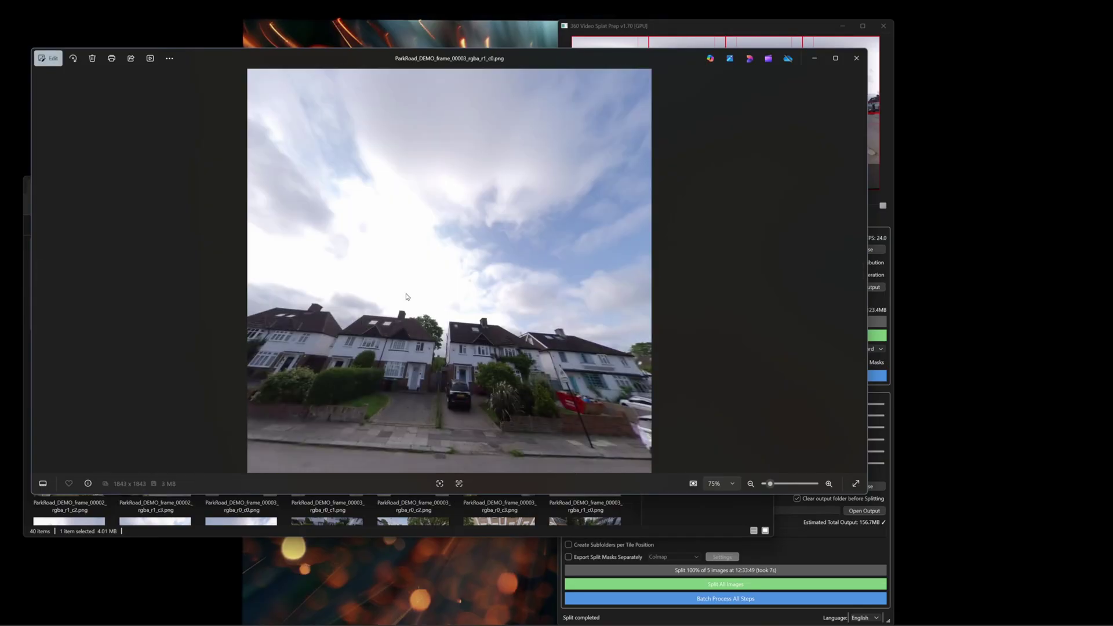
left_click(856, 58)
Enable separate export of split masks with the Custom format
left_click(801, 31)
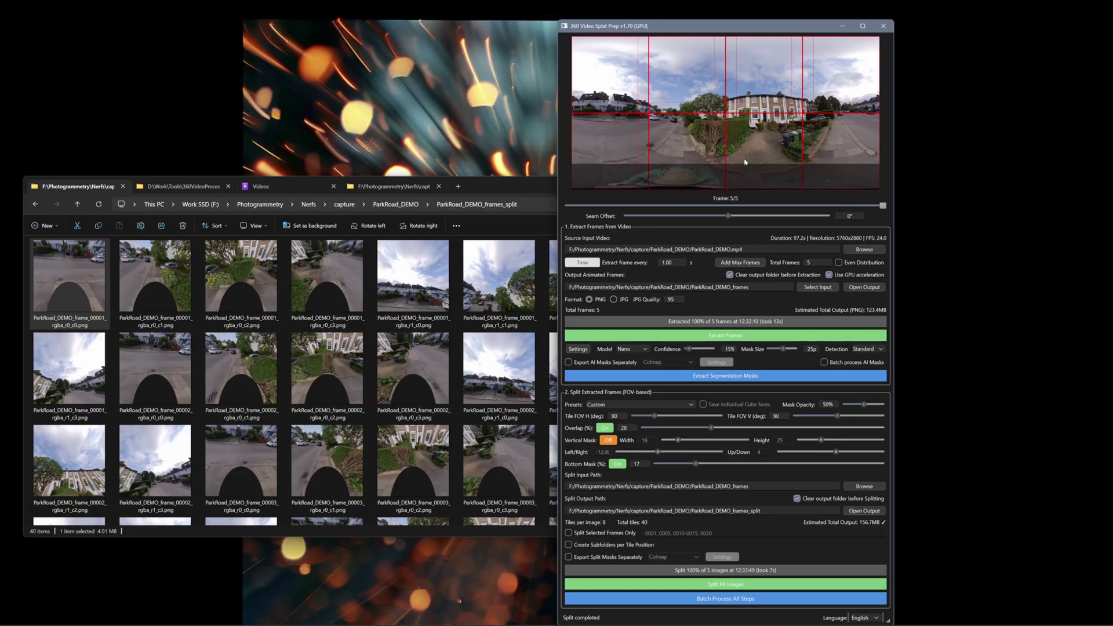
left_click(568, 557)
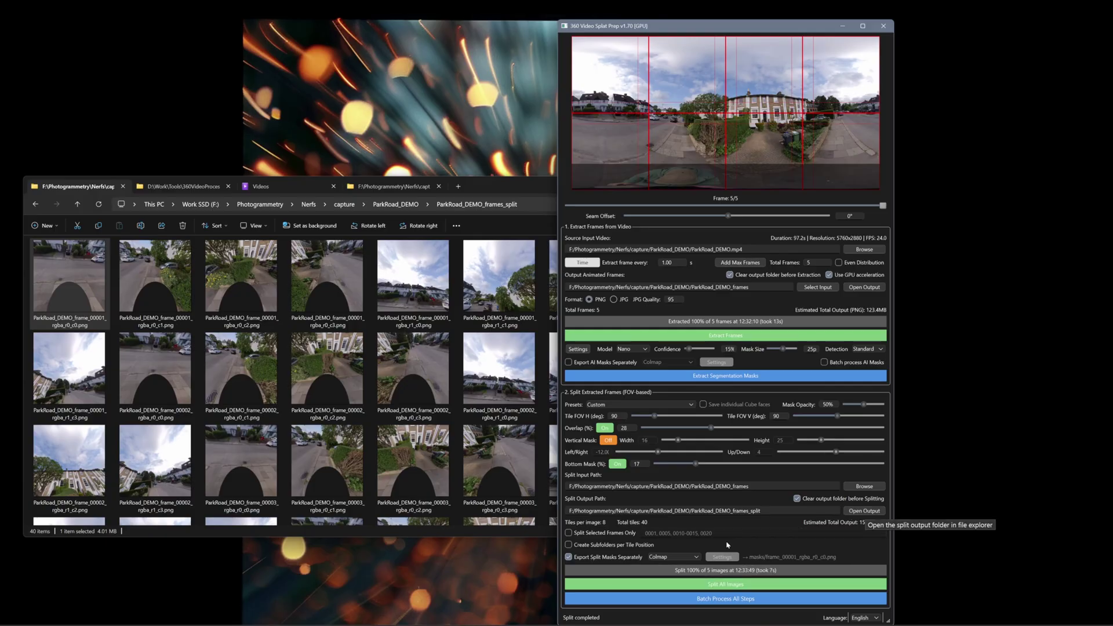
left_click(672, 557)
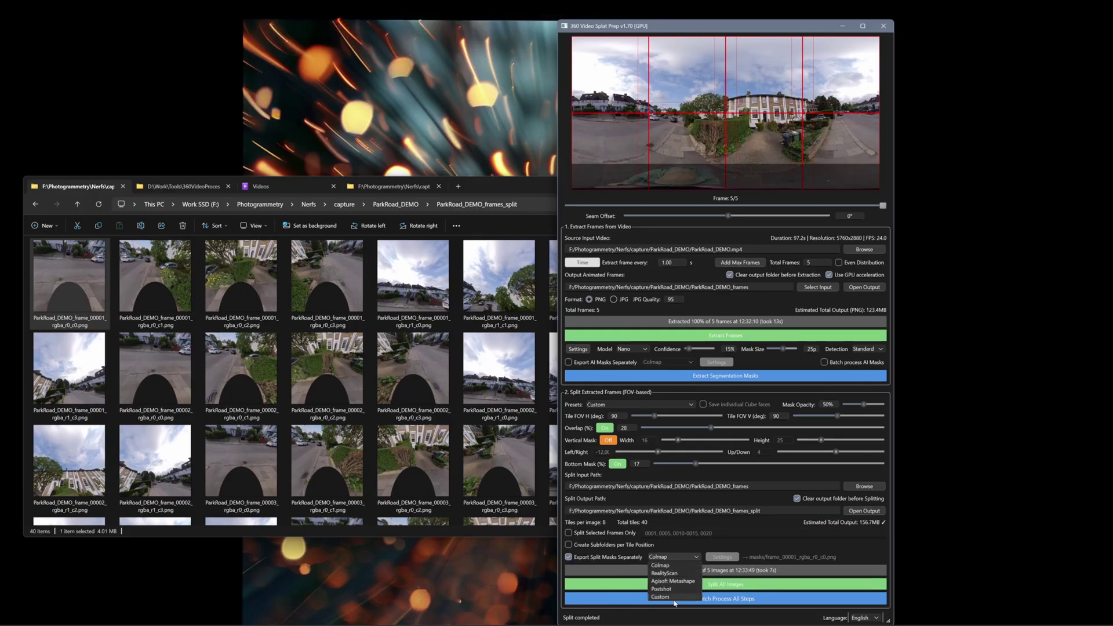
left_click(673, 597)
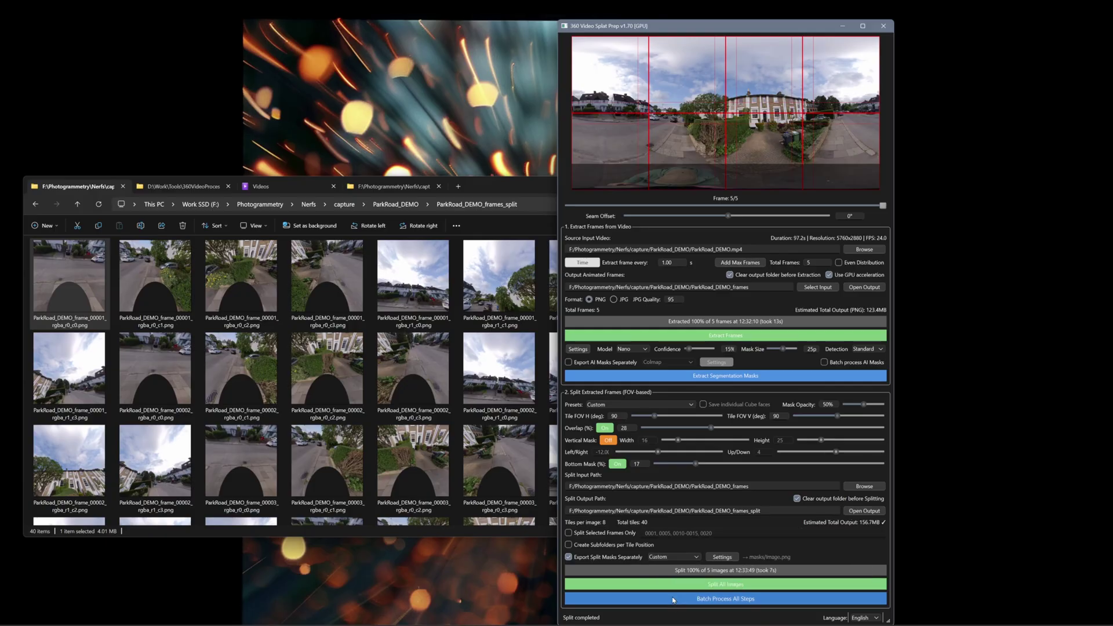
Try the RealityScan preset in the custom split mask export settings, and apply the NeRFstudio preset instead
left_click(723, 557)
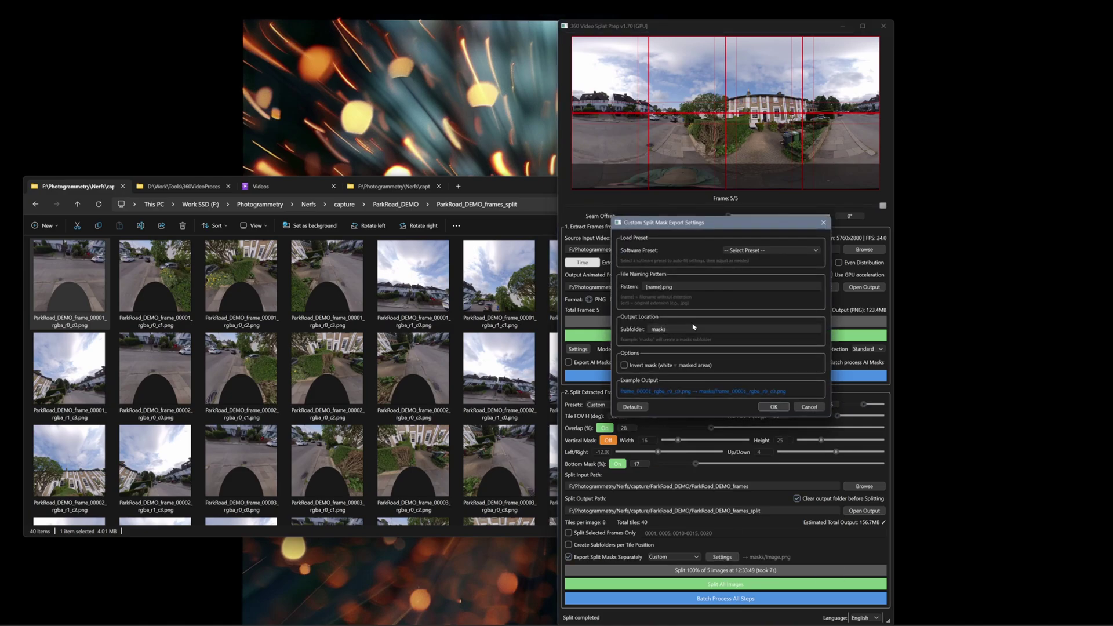
left_click(789, 249)
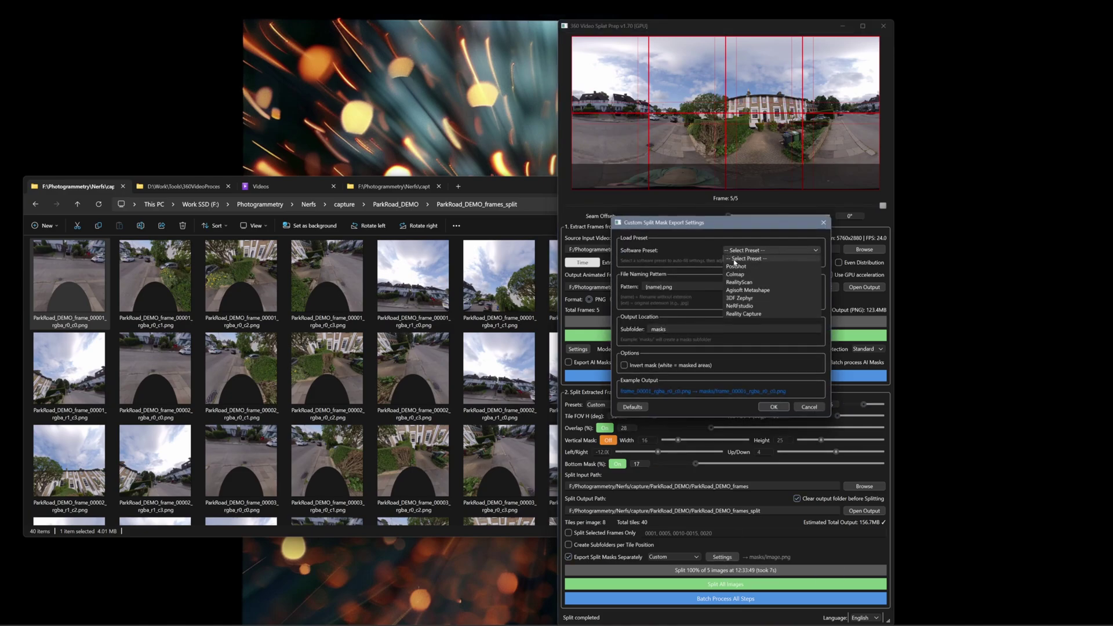
left_click(769, 281)
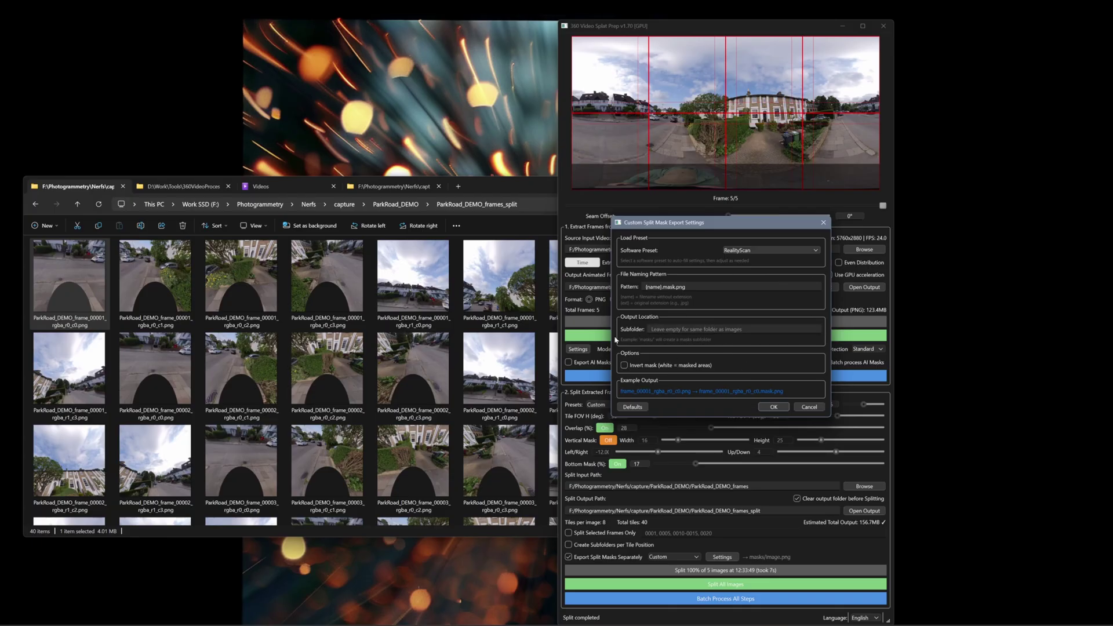
left_click(763, 252)
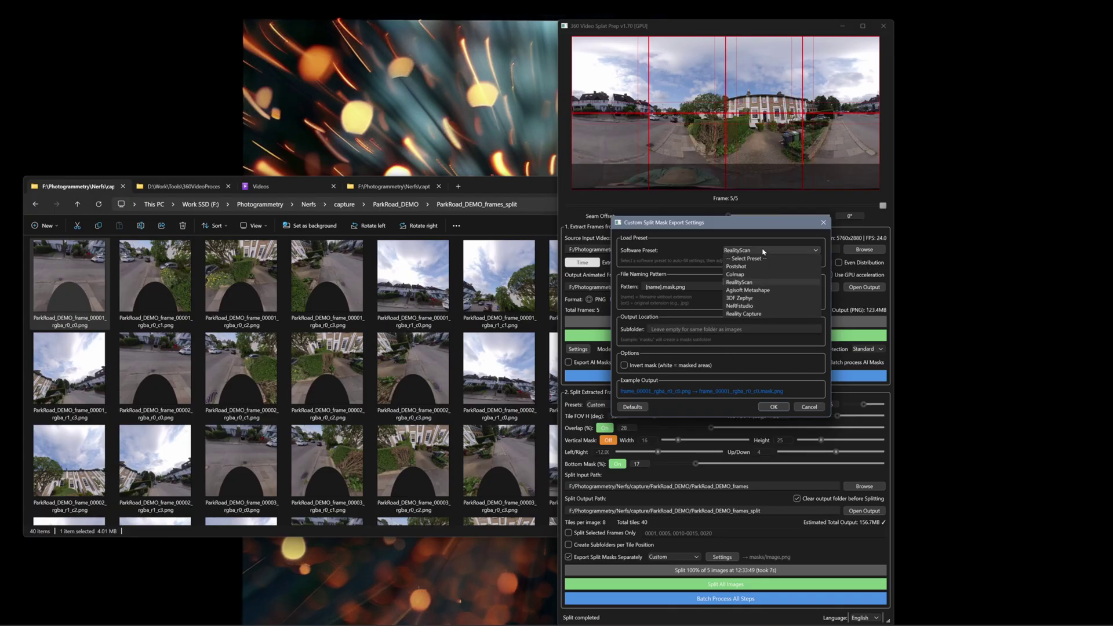
left_click(757, 309)
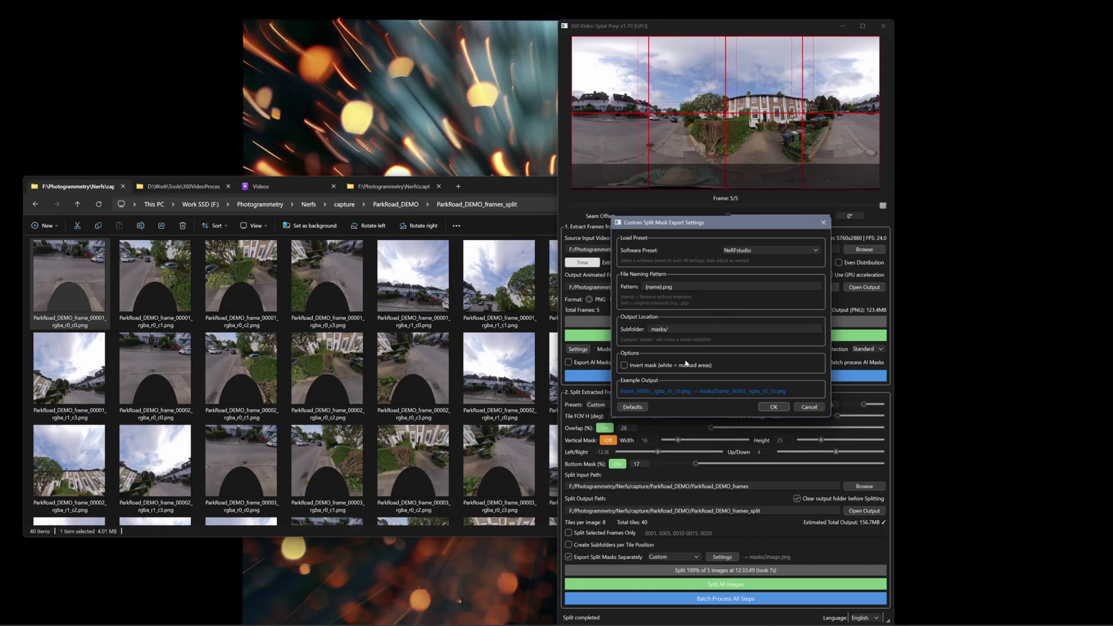
left_click(773, 407)
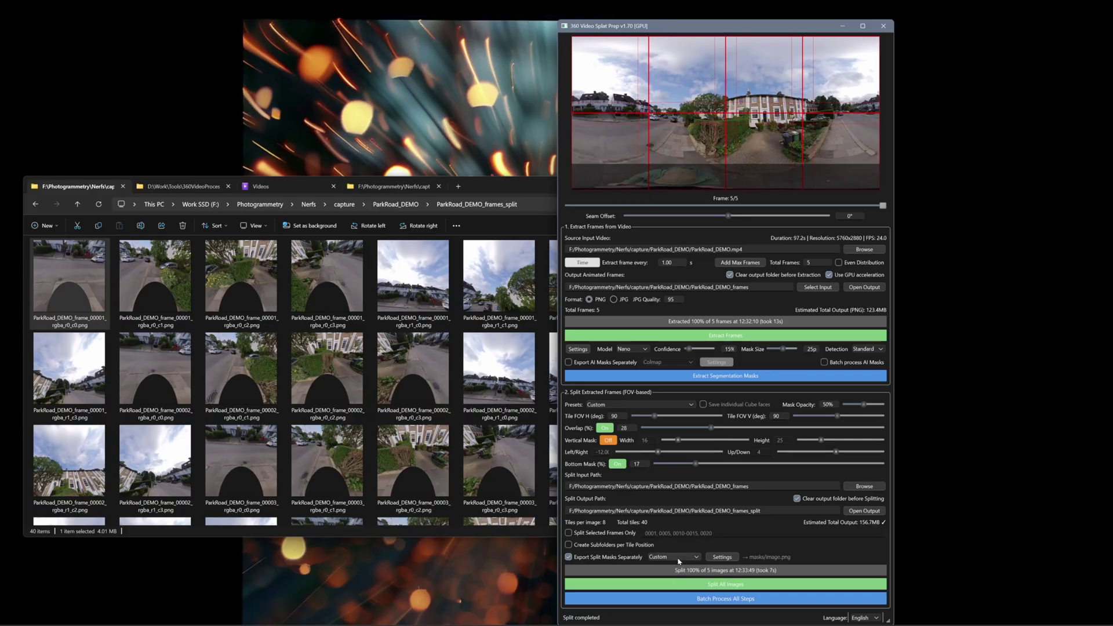
Change the split mask export format to Colmap and split all images
left_click(694, 557)
left_click(667, 565)
left_click(737, 585)
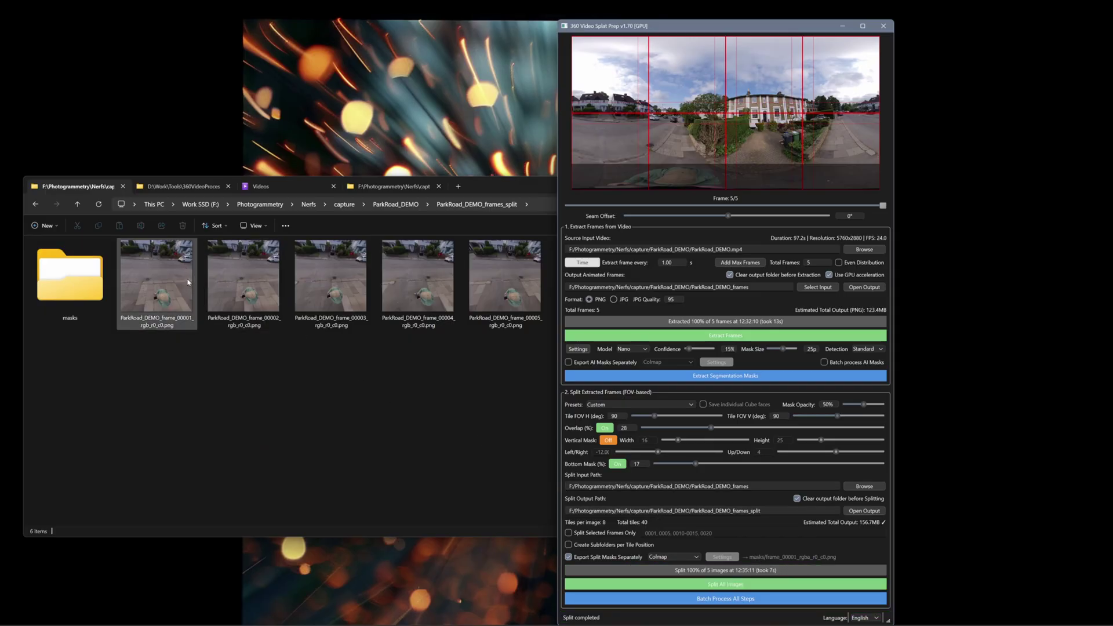
Refresh the split folder and inspect the exported masks in the masks subfolder, returning to ParkRoad_DEMO_frames_split
left_click(98, 204)
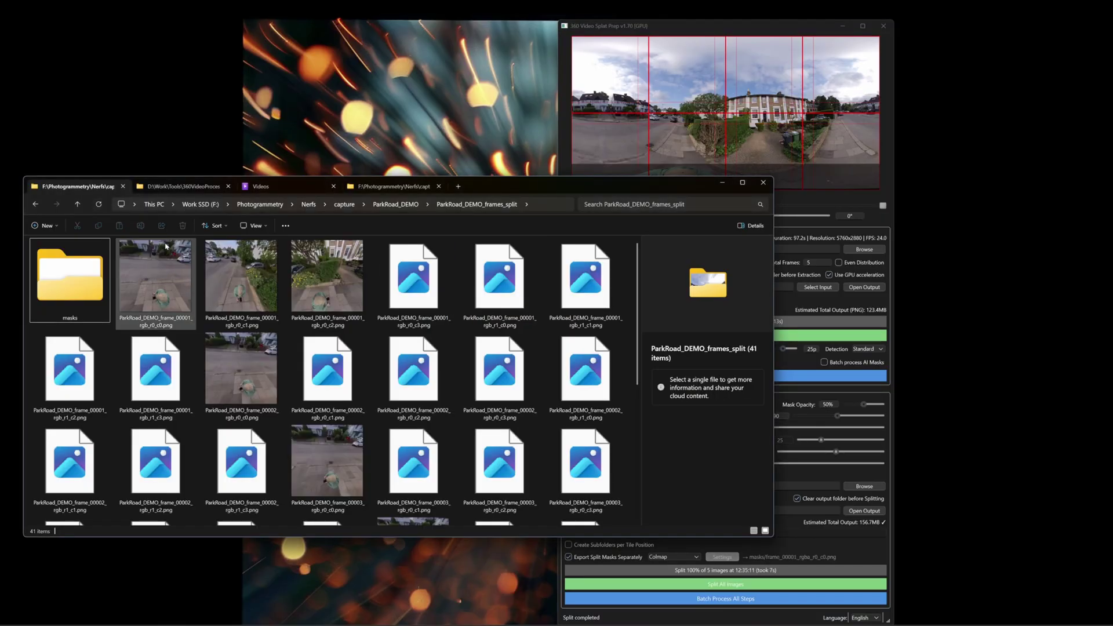
double_click(70, 279)
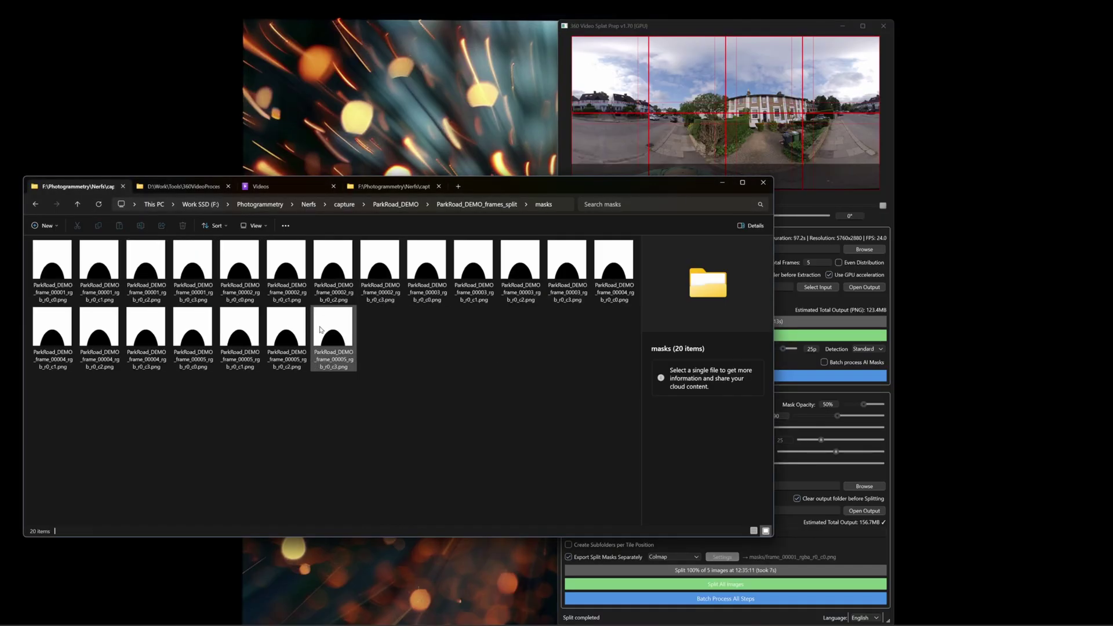
left_click(483, 205)
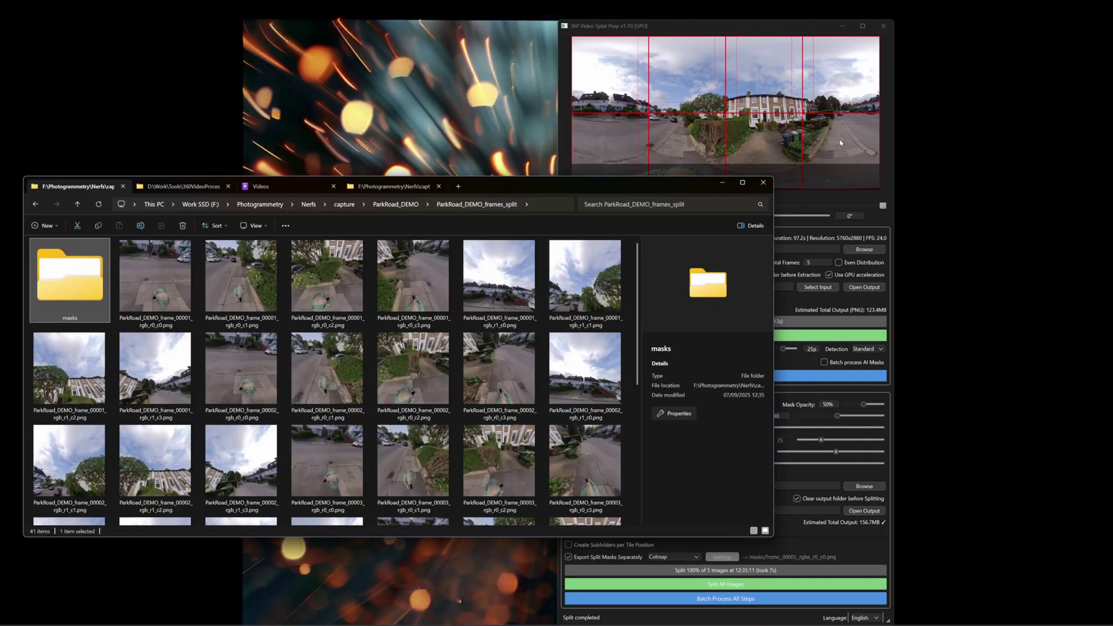
Change the split mask export format to RealityScan and split all images again
left_click(792, 30)
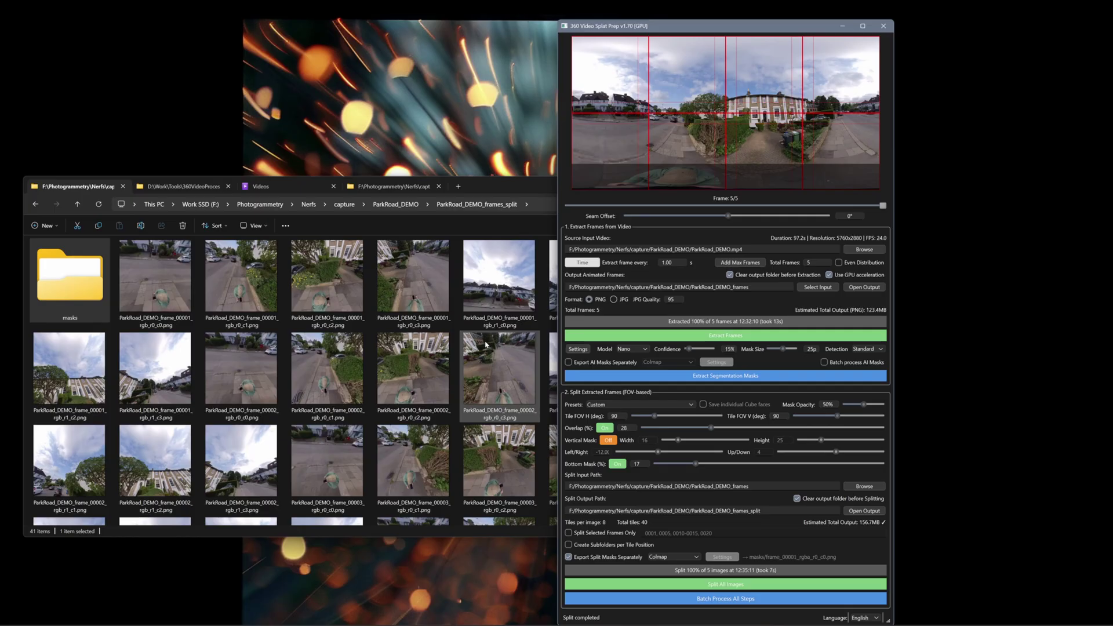
left_click(694, 557)
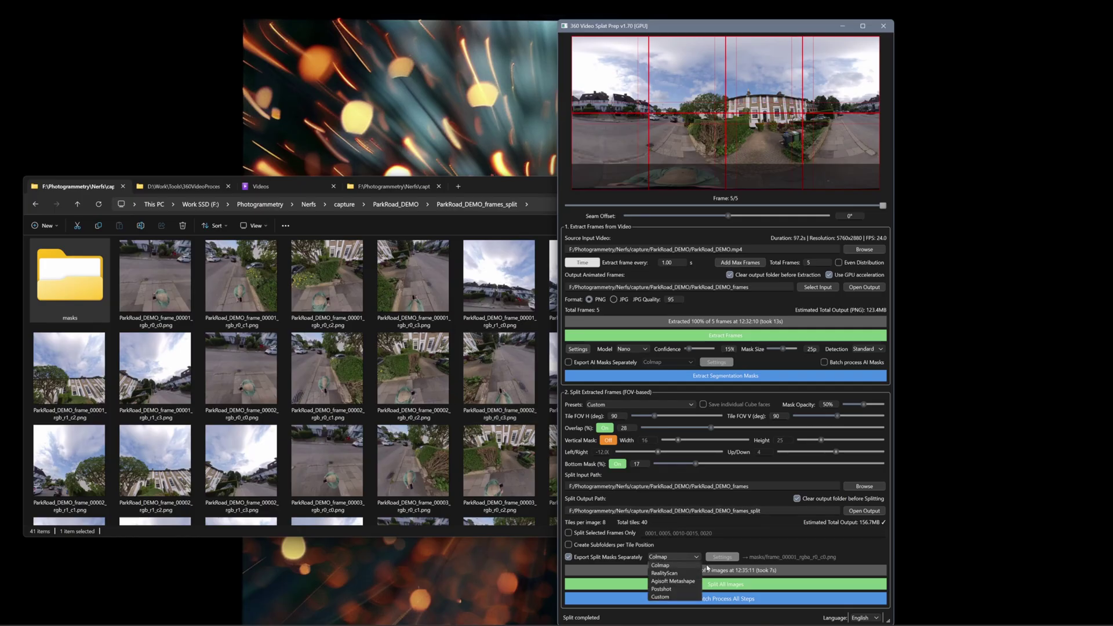
left_click(683, 572)
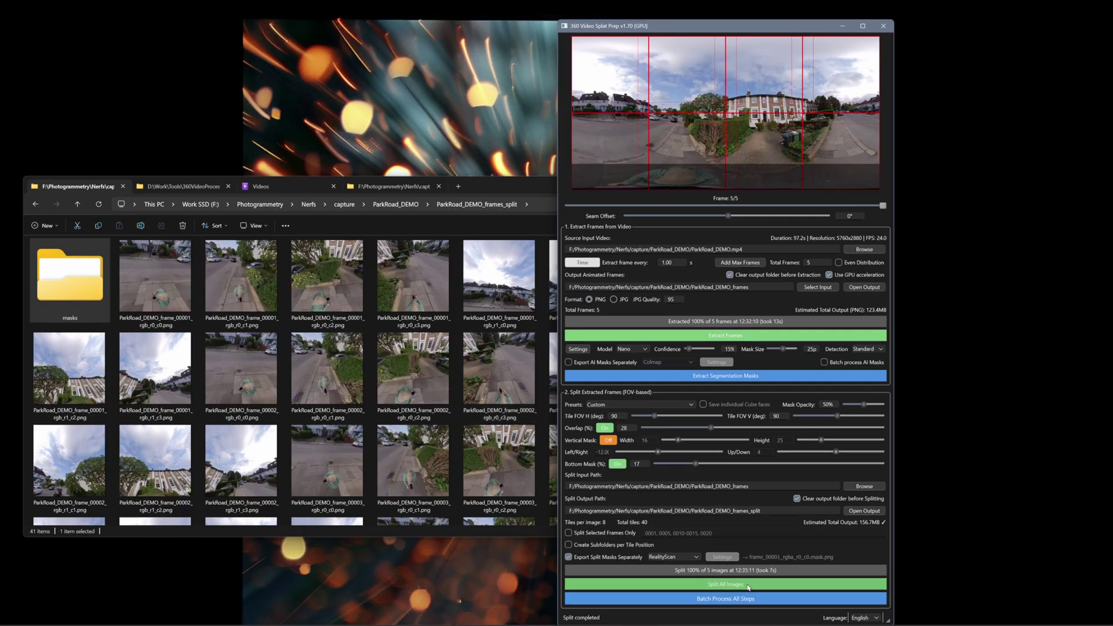
left_click(711, 585)
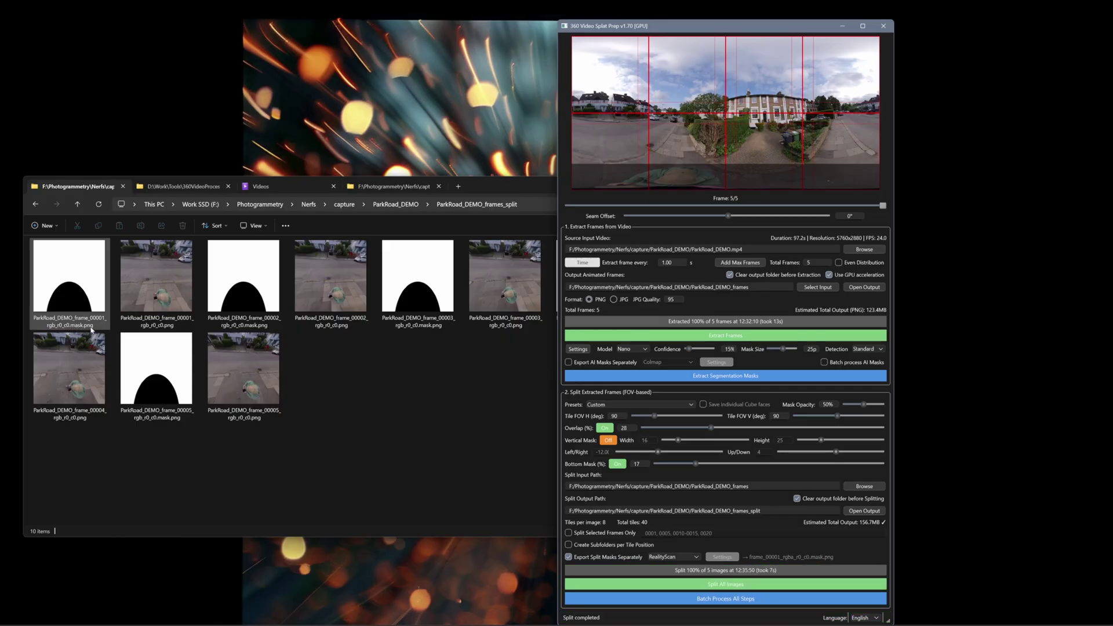
Refresh ParkRoad_DEMO_frames_split and look through the RealityScan mask files stored alongside the tiles
left_click(446, 403)
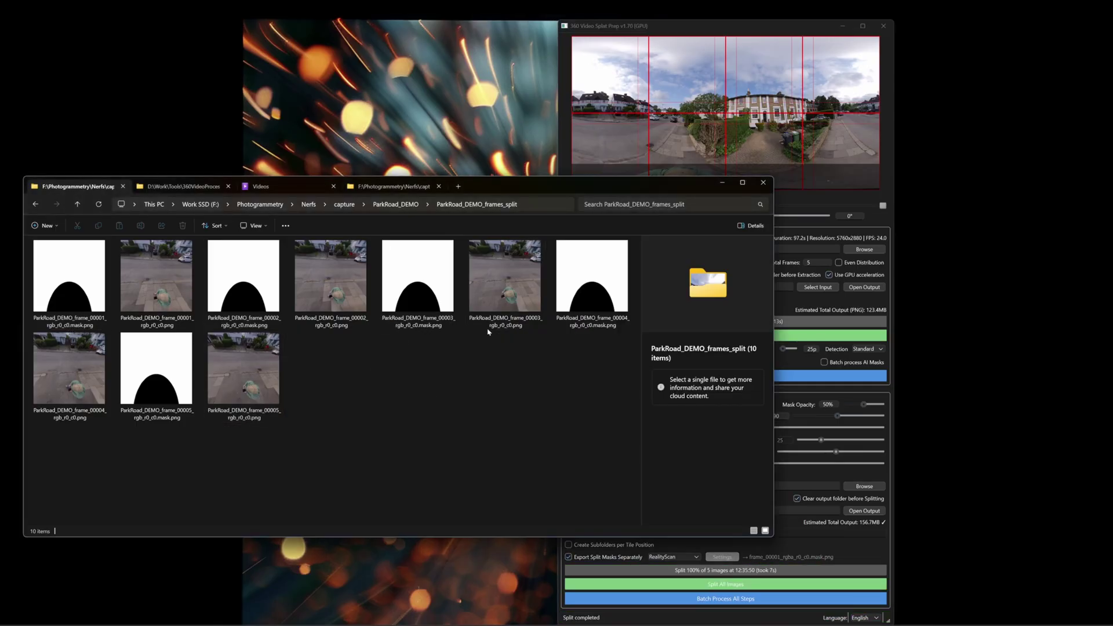
left_click(99, 204)
scroll(470, 406, "down", 5)
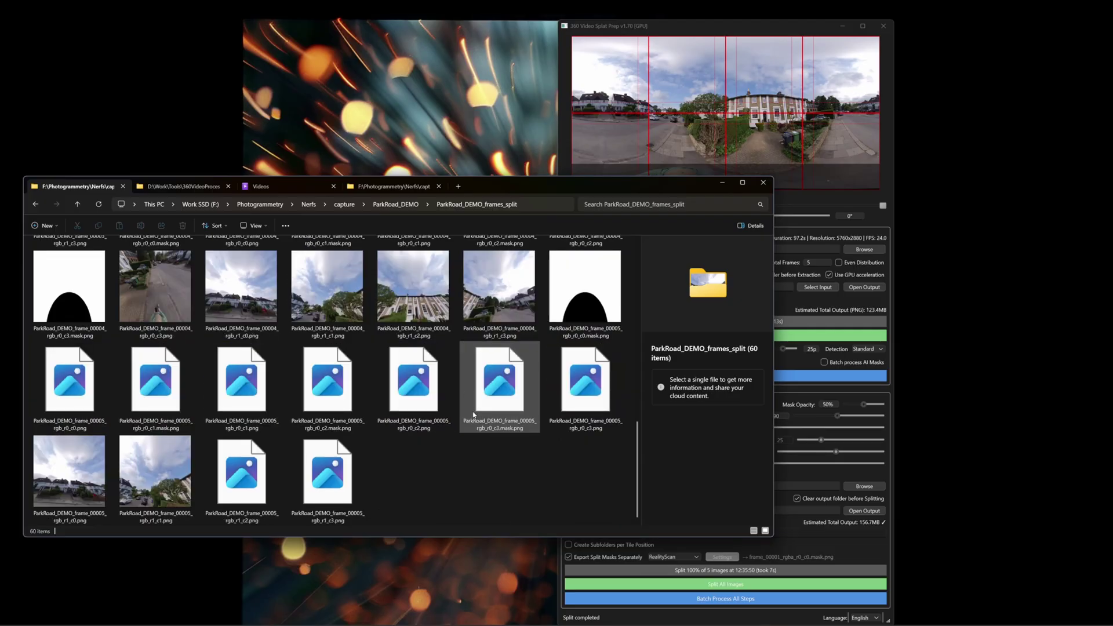
scroll(371, 337, "up", 10)
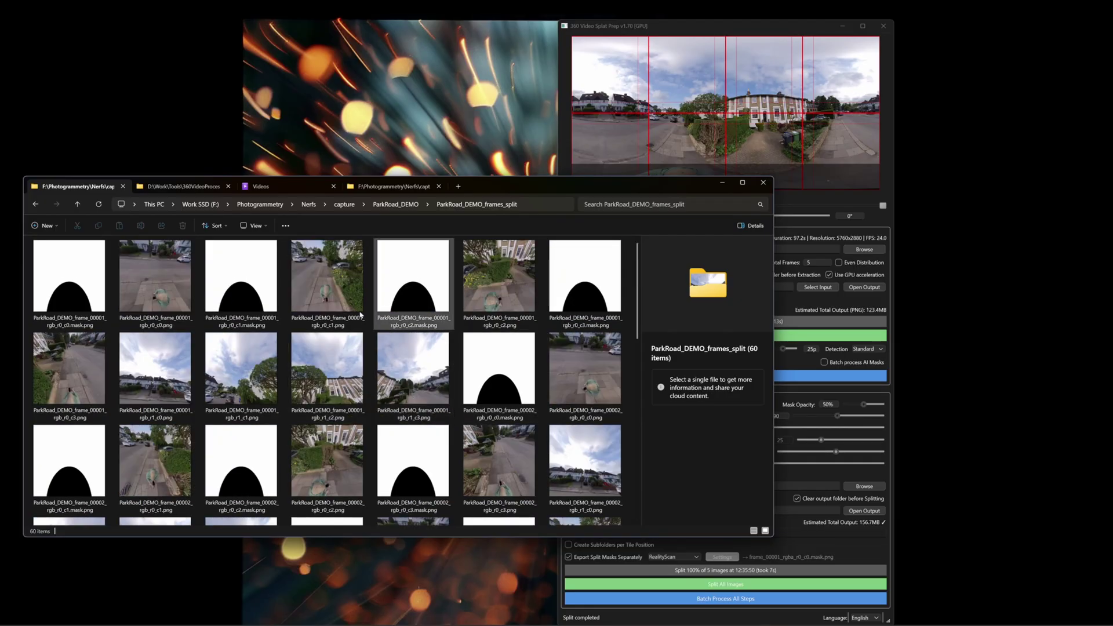
left_click(789, 28)
left_click(481, 530)
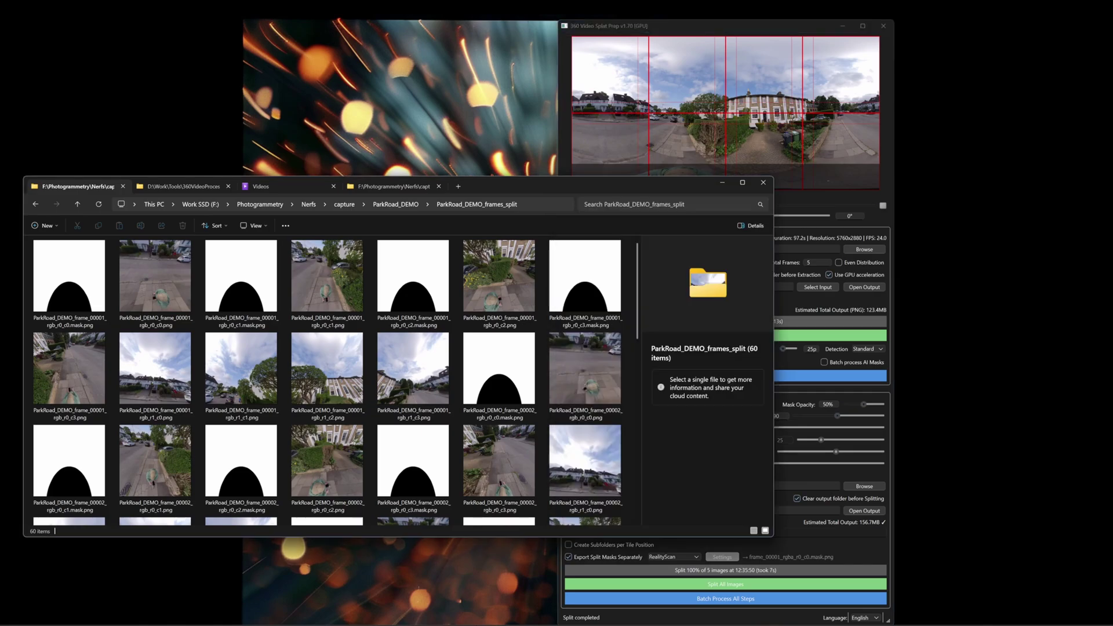
Go back to the ParkRoad_DEMO folder and load VerticalMaskRaisingCamera_DEMO.mp4 and VerticalMaskTest_BottomMaskType_DEMO.mp4 together as a batch
left_click(180, 186)
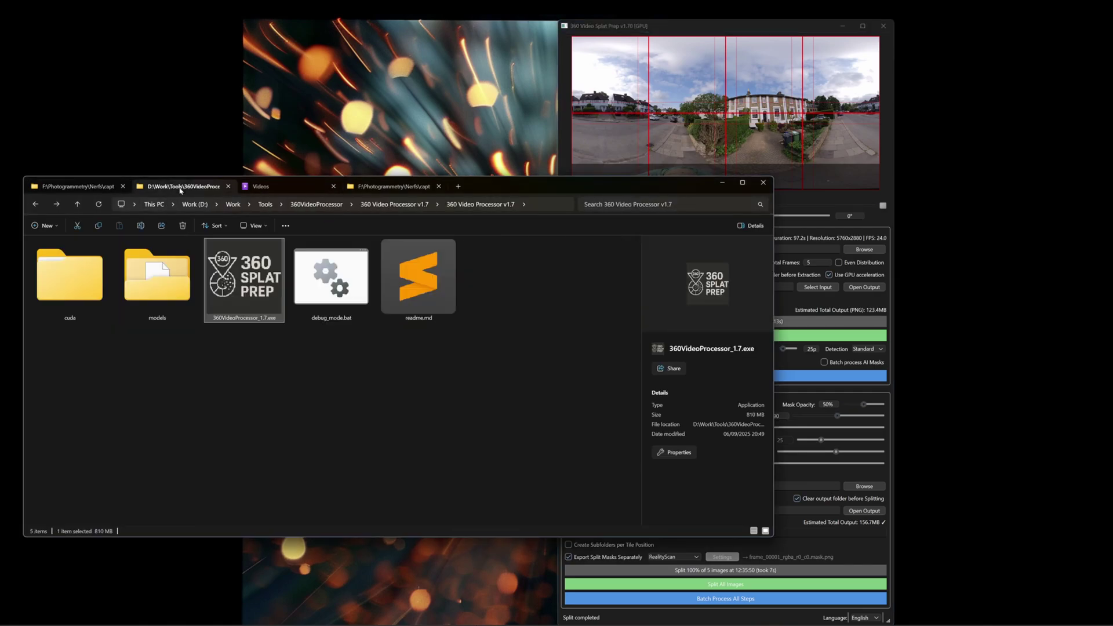
left_click(91, 189)
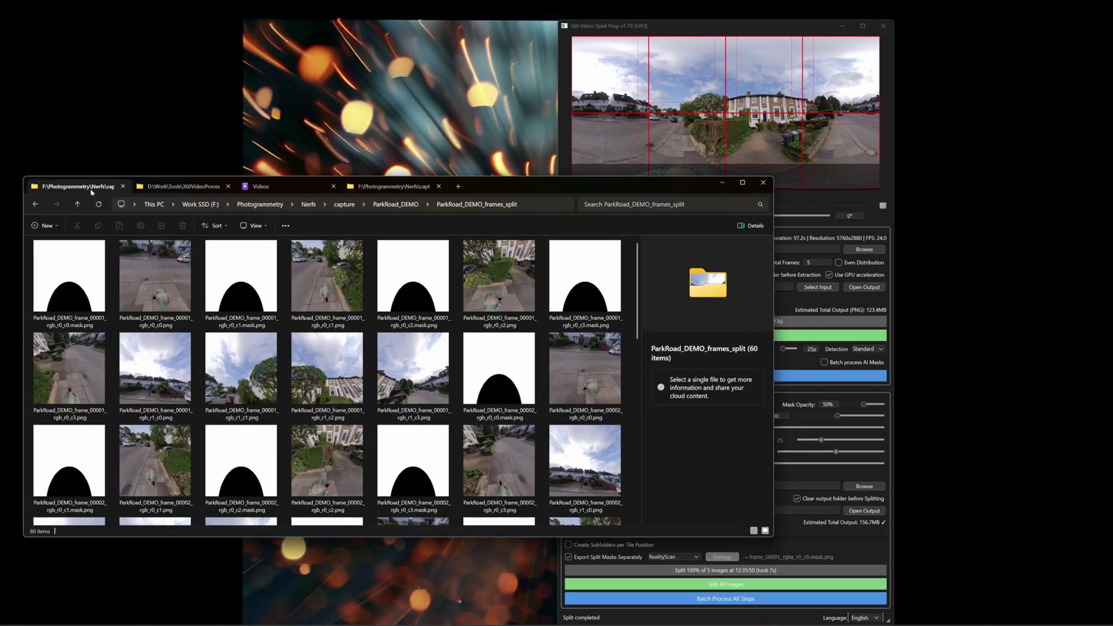
left_click(396, 204)
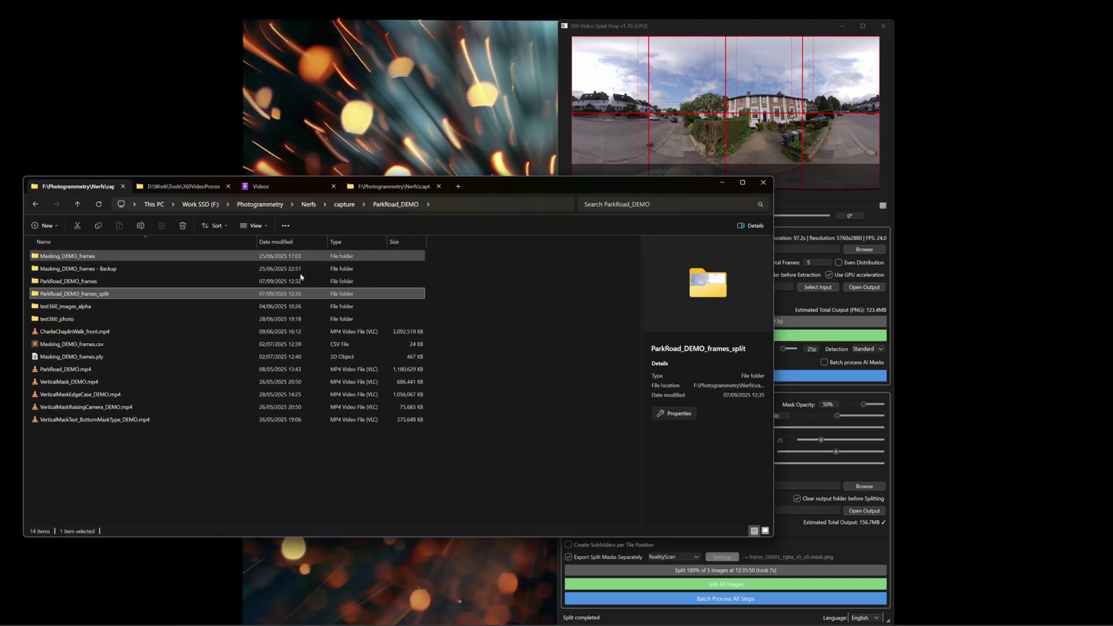
left_click(132, 419)
left_click(123, 407, "ctrl")
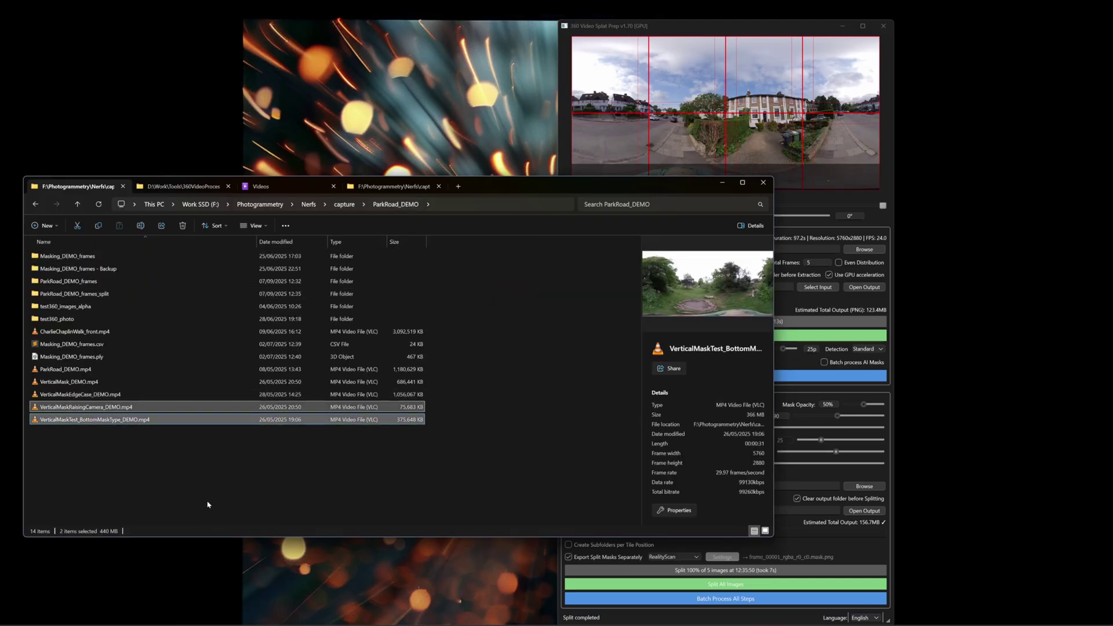
left_click_drag(122, 408, 754, 133)
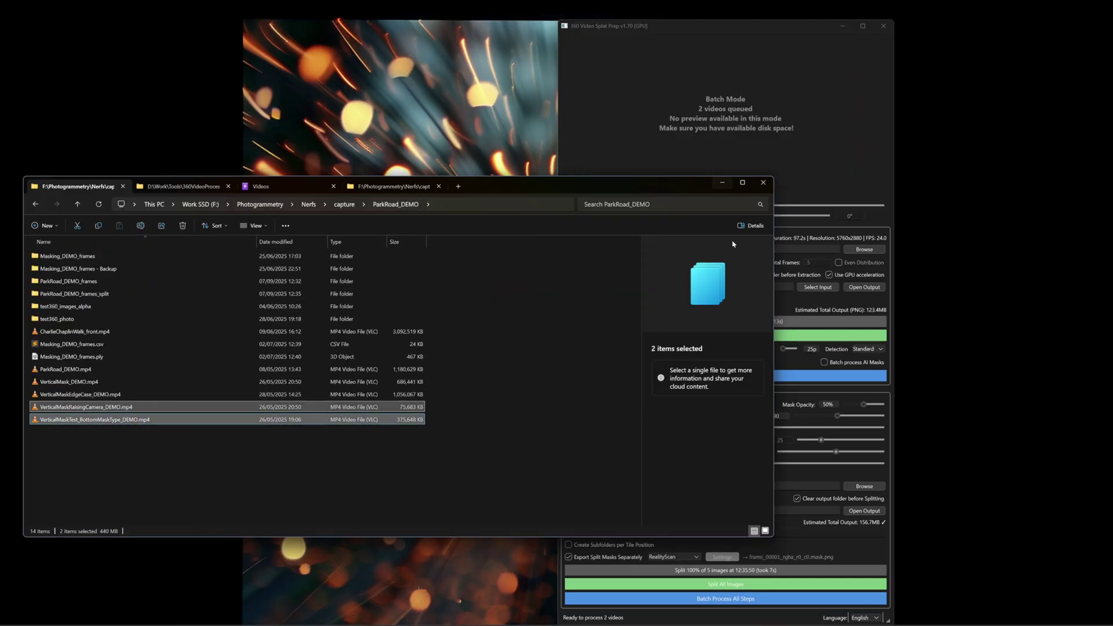
left_click(805, 86)
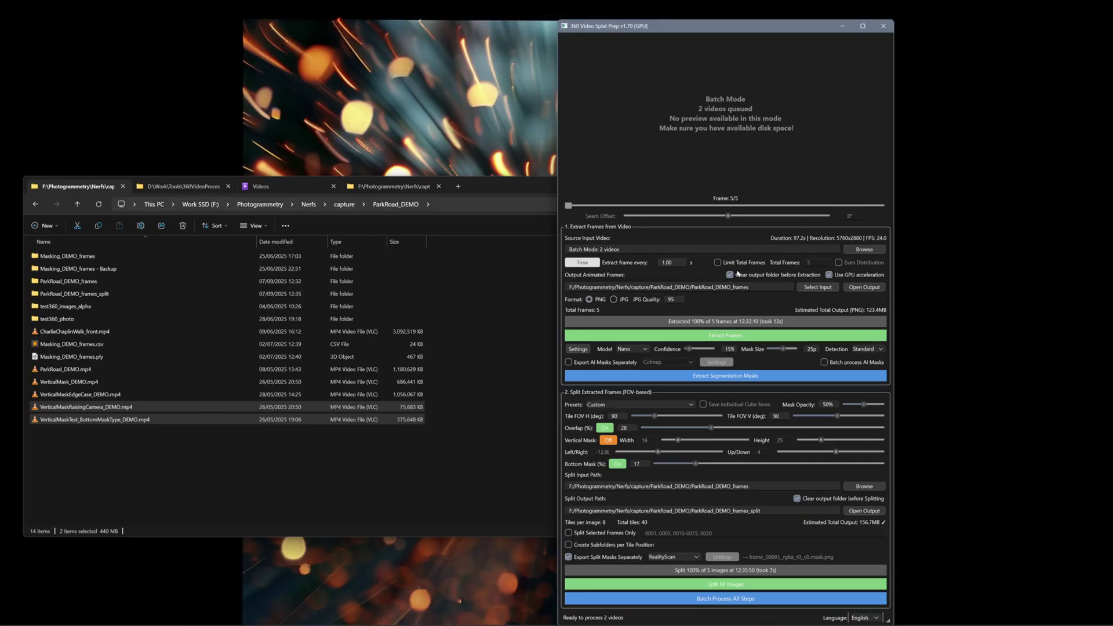
Load only VerticalMaskTest_BottomMaskType_DEMO.mp4 as the source video in place of the batch
left_click(168, 420)
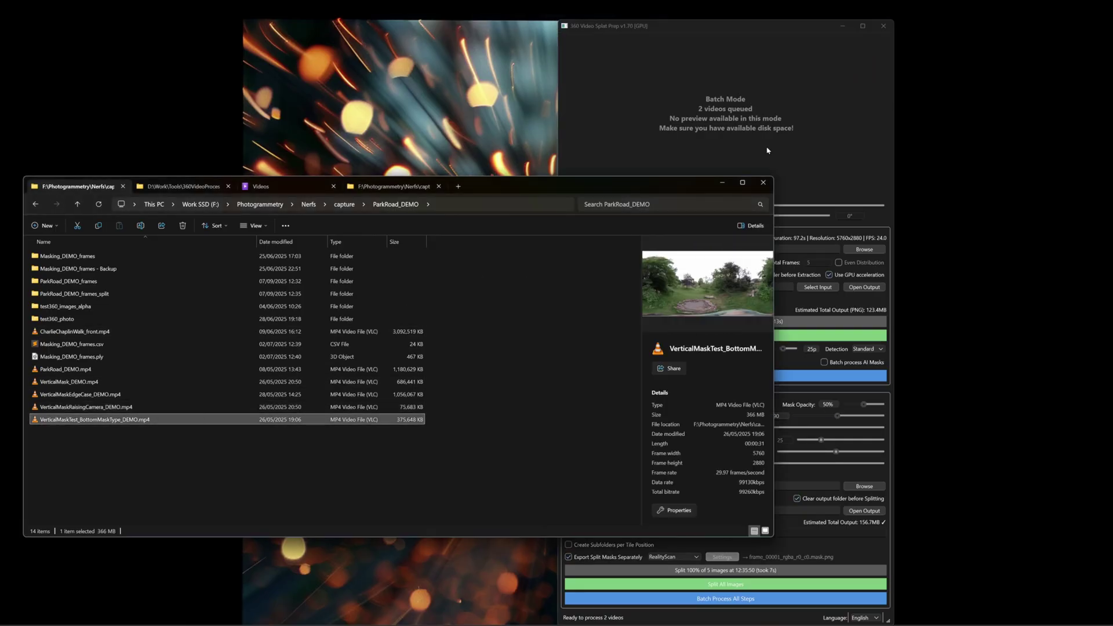
left_click_drag(767, 151, 795, 110)
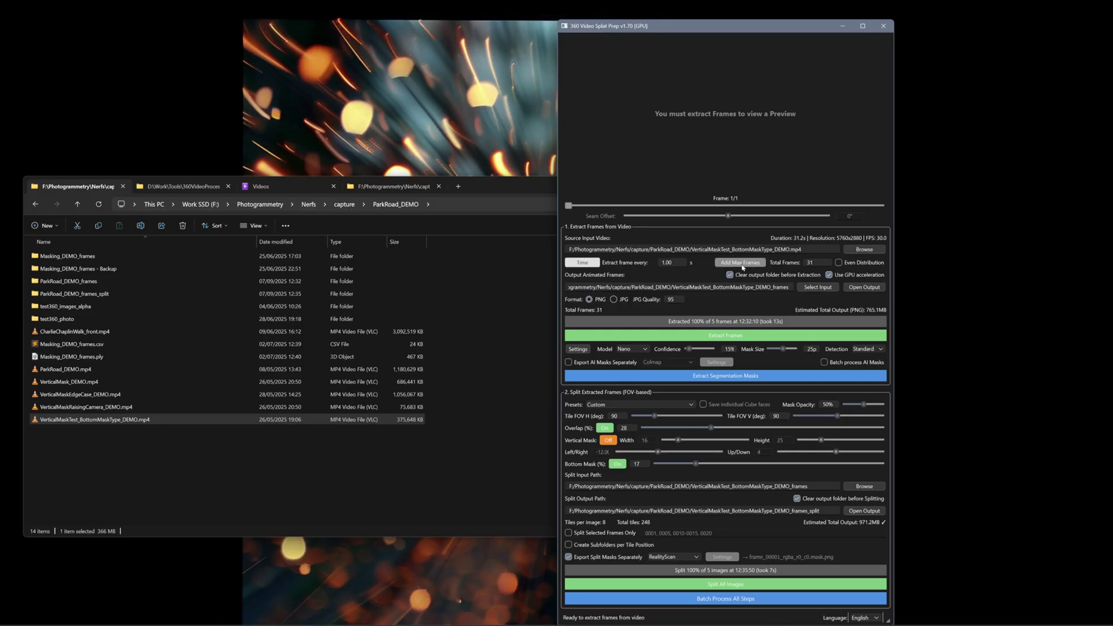
Queue CharlieChaplinWalk_front.mp4, VerticalMask_DEMO.mp4, VerticalMaskRaisingCamera_DEMO.mp4 and VerticalMaskTest_BottomMaskType_DEMO.mp4 as a batch
left_click_drag(177, 457, 817, 180)
left_click(101, 332, "ctrl")
left_click(99, 383, "ctrl")
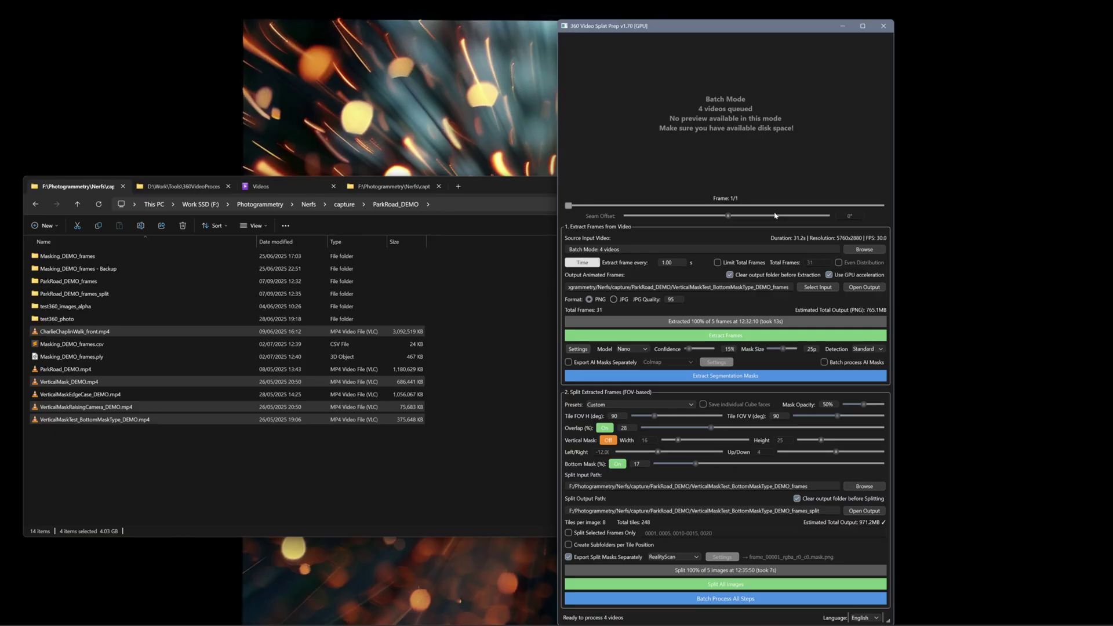
Limit the total frames to 5 per video and extract frames from the four queued videos
left_click(718, 263)
type("5")
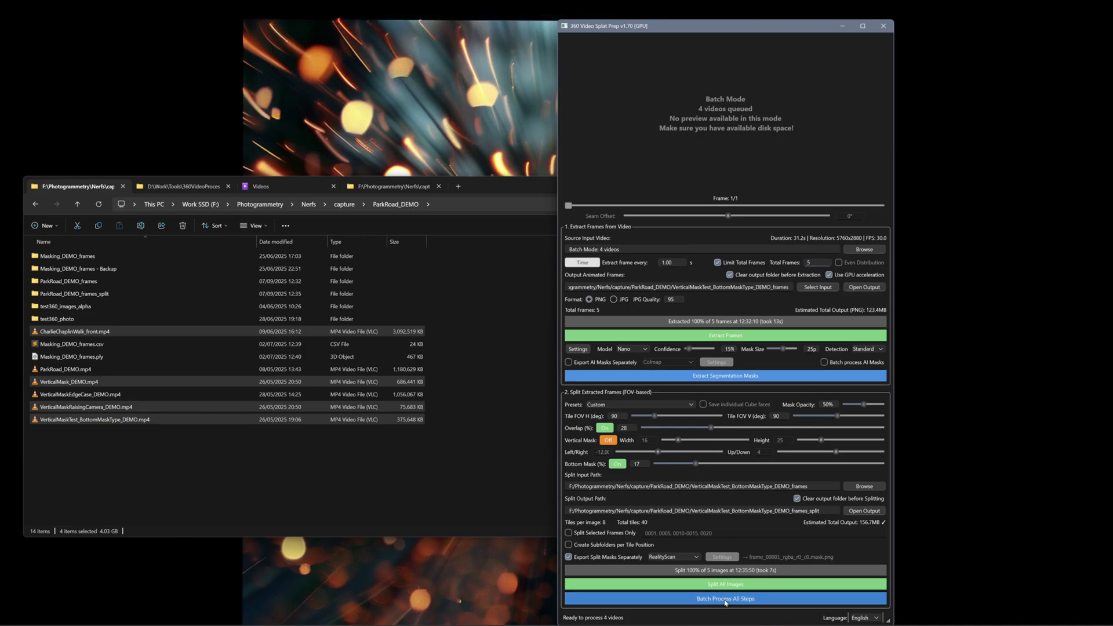
left_click(738, 336)
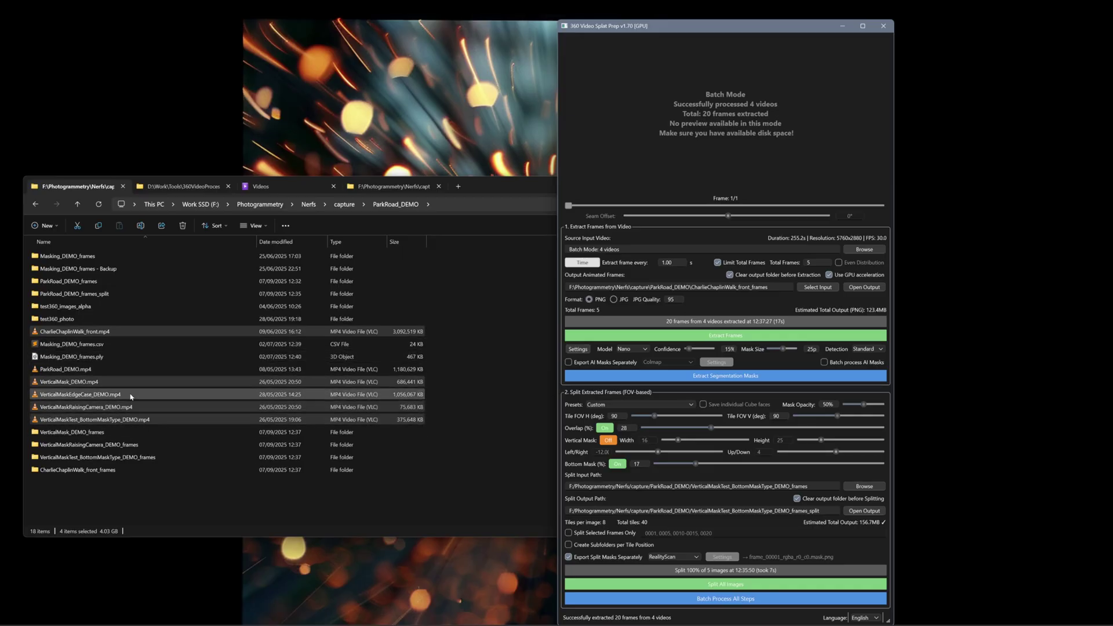
Load VerticalMaskEdgeCase_DEMO.mp4 on its own as the source video
left_click(137, 426)
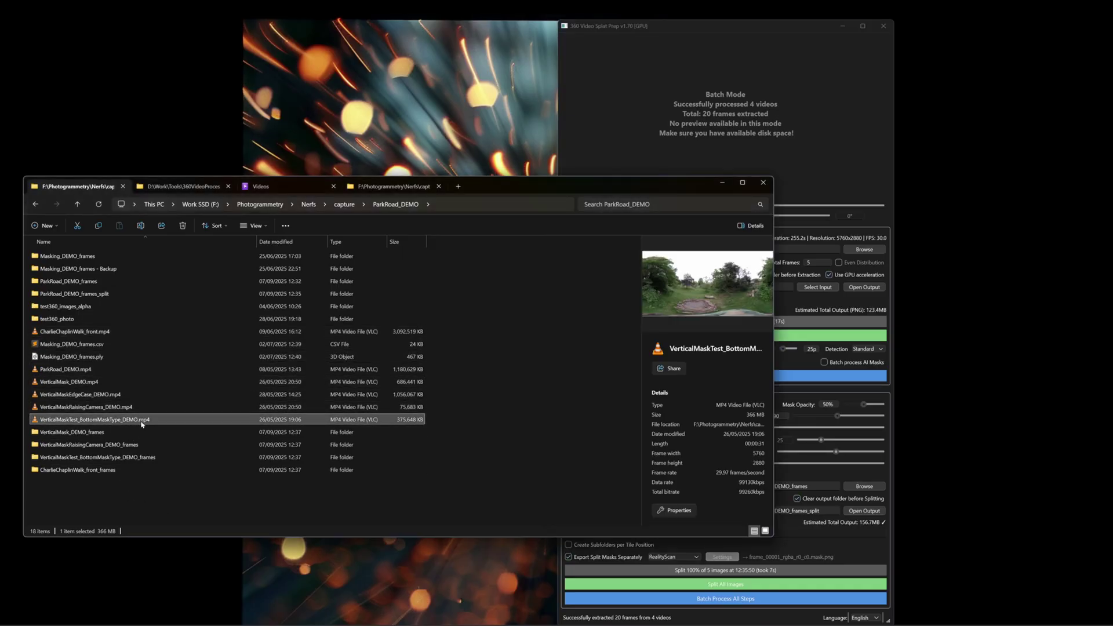
left_click(123, 409)
left_click_drag(110, 394, 753, 110)
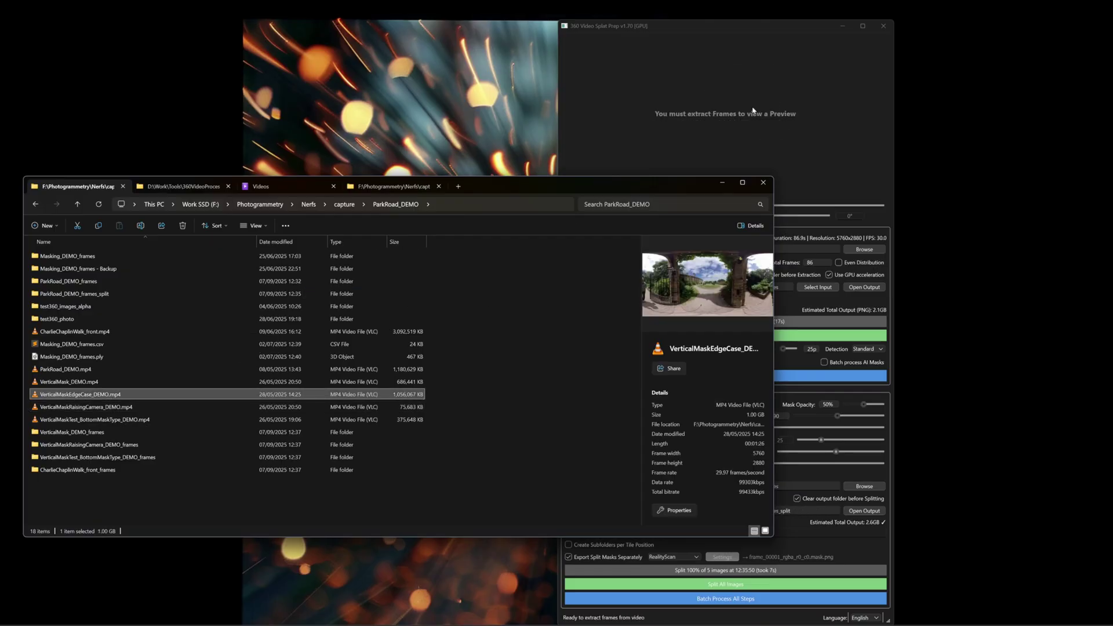
left_click(747, 128)
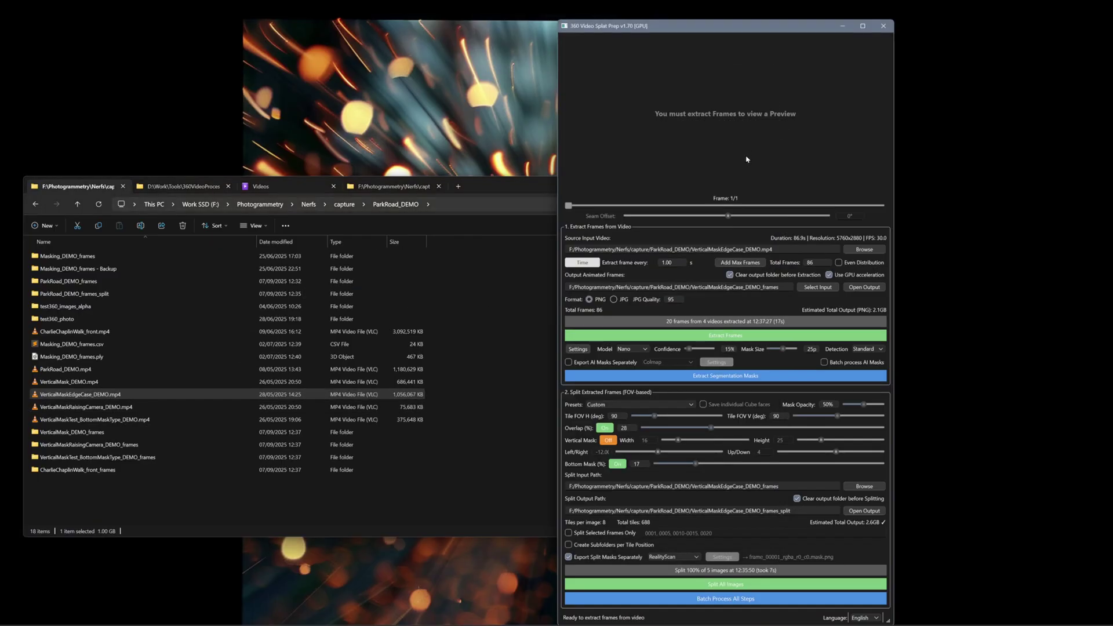
Refresh the ParkRoad_DEMO folder and queue VerticalMaskEdgeCase_DEMO.mp4, VerticalMaskRaisingCamera_DEMO.mp4 and VerticalMaskTest_BottomMaskType_DEMO.mp4 as a batch
left_click(99, 204)
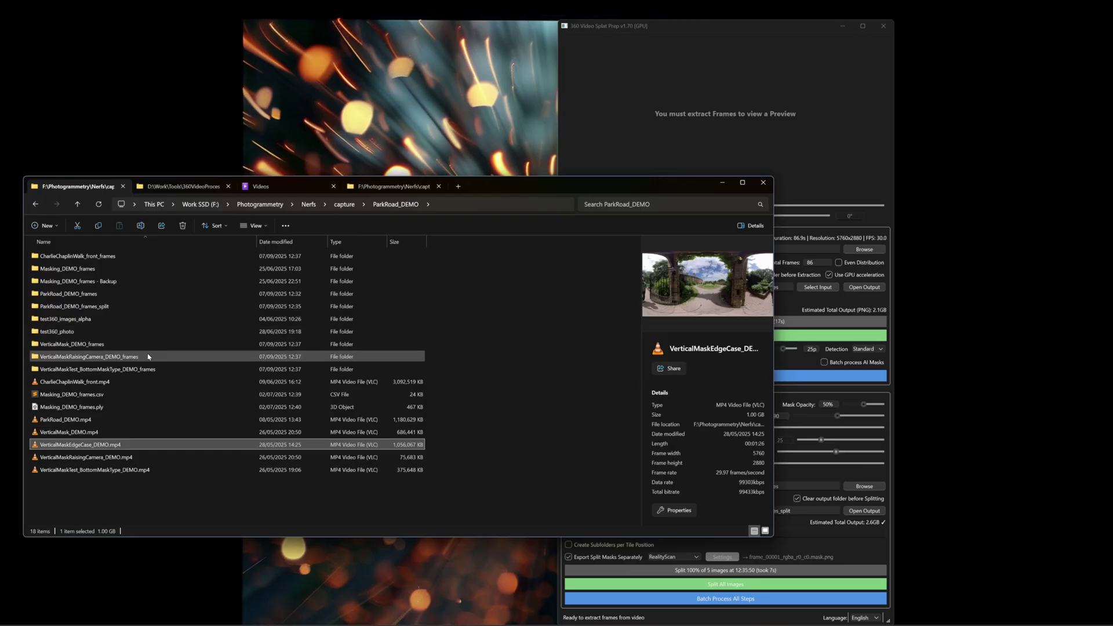
left_click_drag(126, 446, 785, 184)
left_click(784, 185)
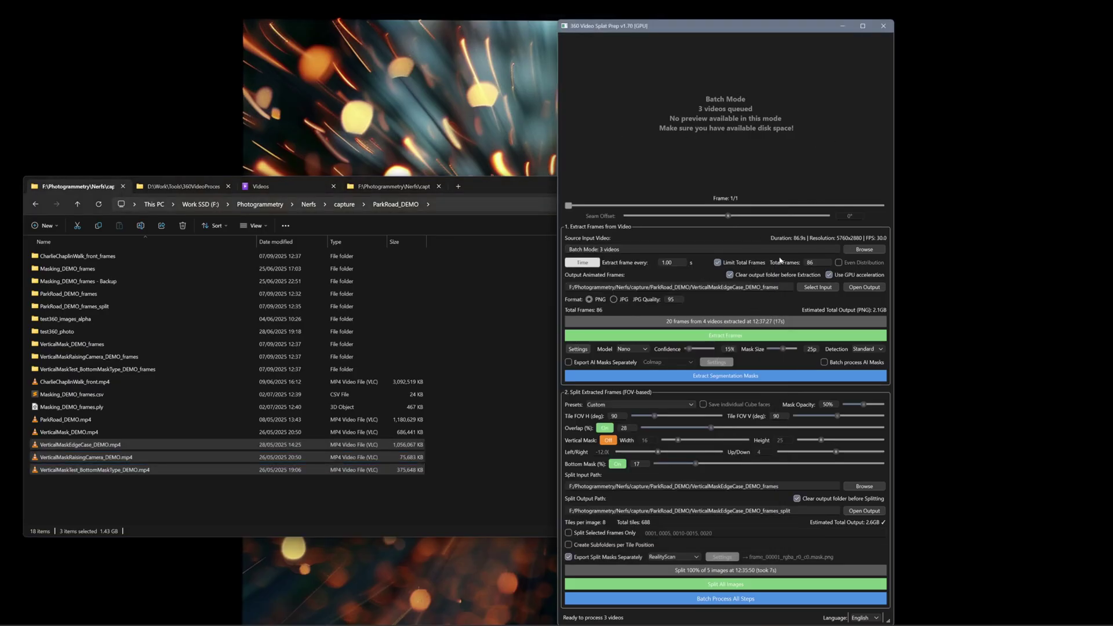
Set the total frames to 5 and extract frames from the three queued videos
left_click_drag(826, 263, 738, 263)
type("5")
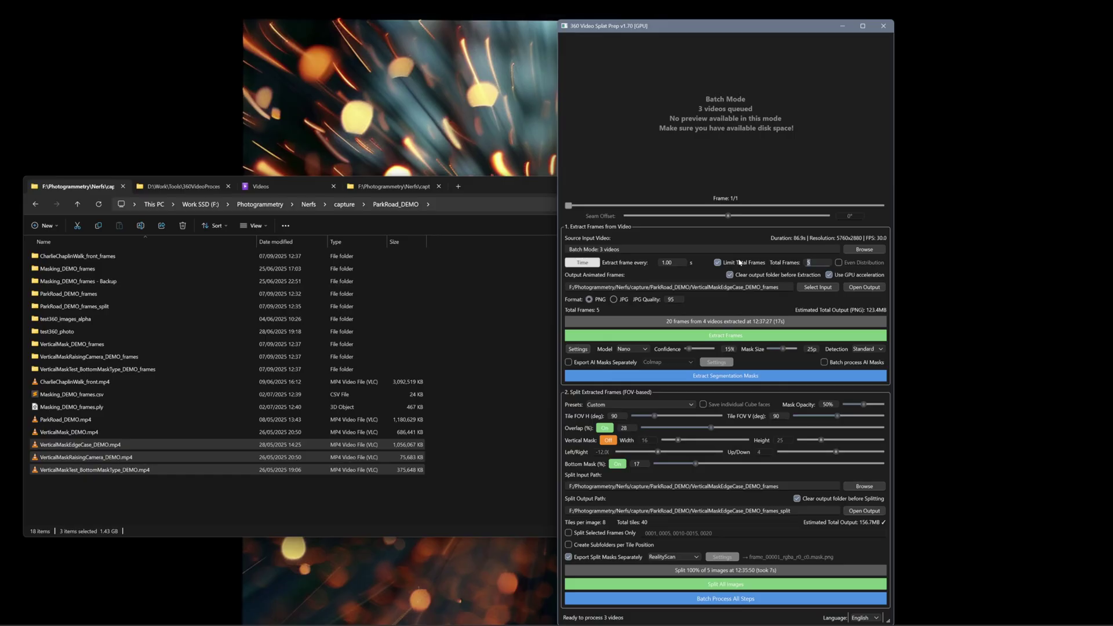
left_click(730, 337)
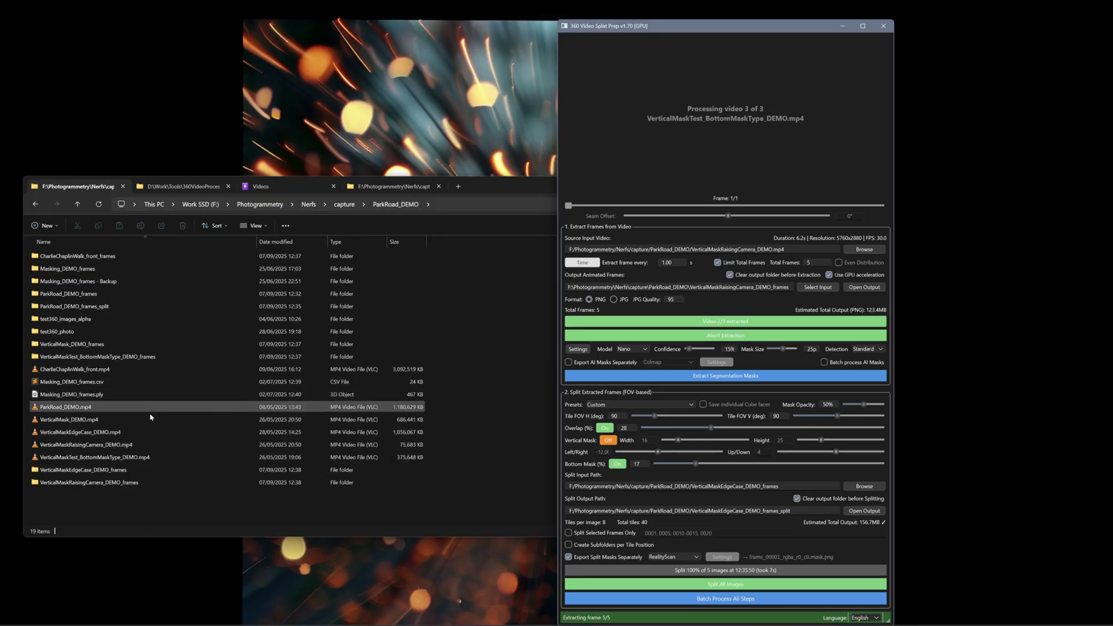
View the first extracted image in VerticalMaskEdgeCase_DEMO_frames, close it and return to 360 Video Splat Prep
double_click(126, 470)
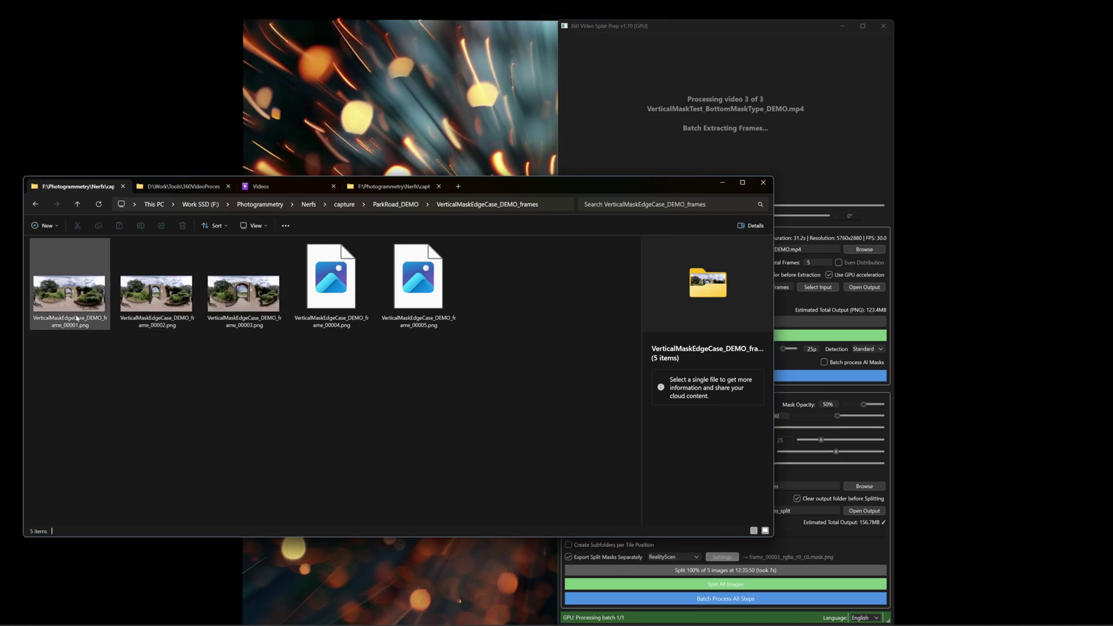
double_click(77, 318)
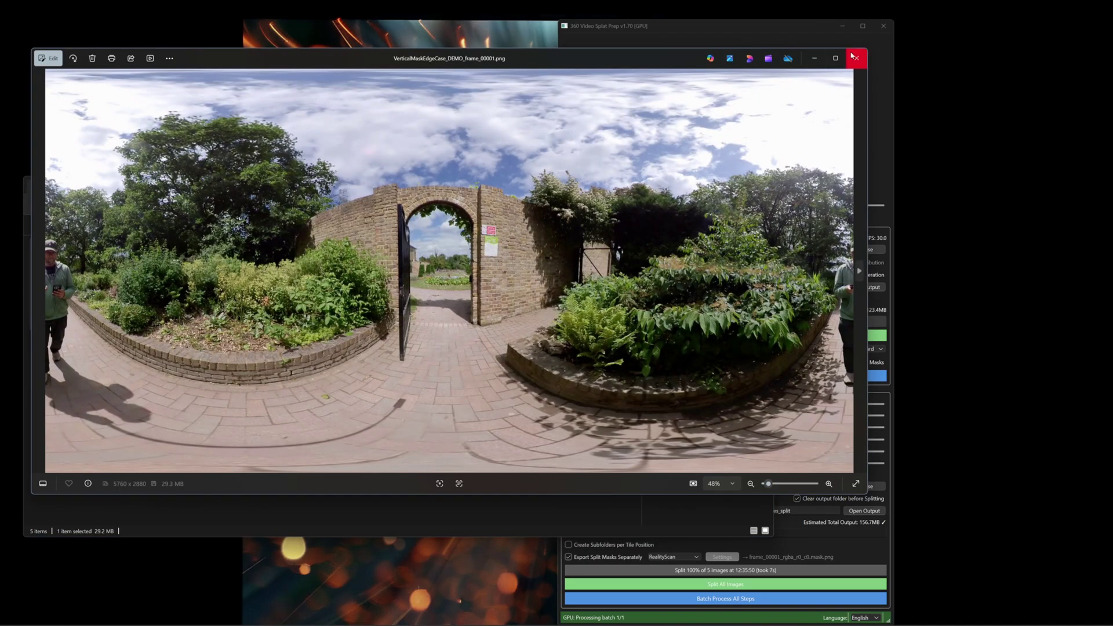
left_click(852, 56)
left_click(747, 87)
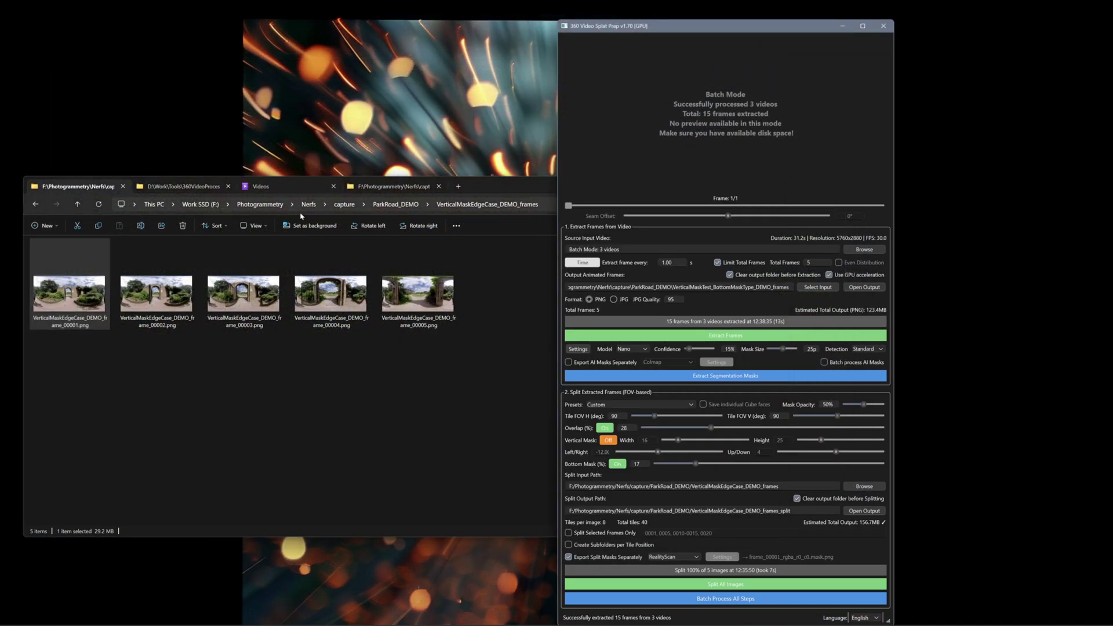
Load VerticalMaskEdgeCase_DEMO.mp4 from ParkRoad_DEMO as the single source video and preview its extracted frames up to frame 5
left_click(395, 204)
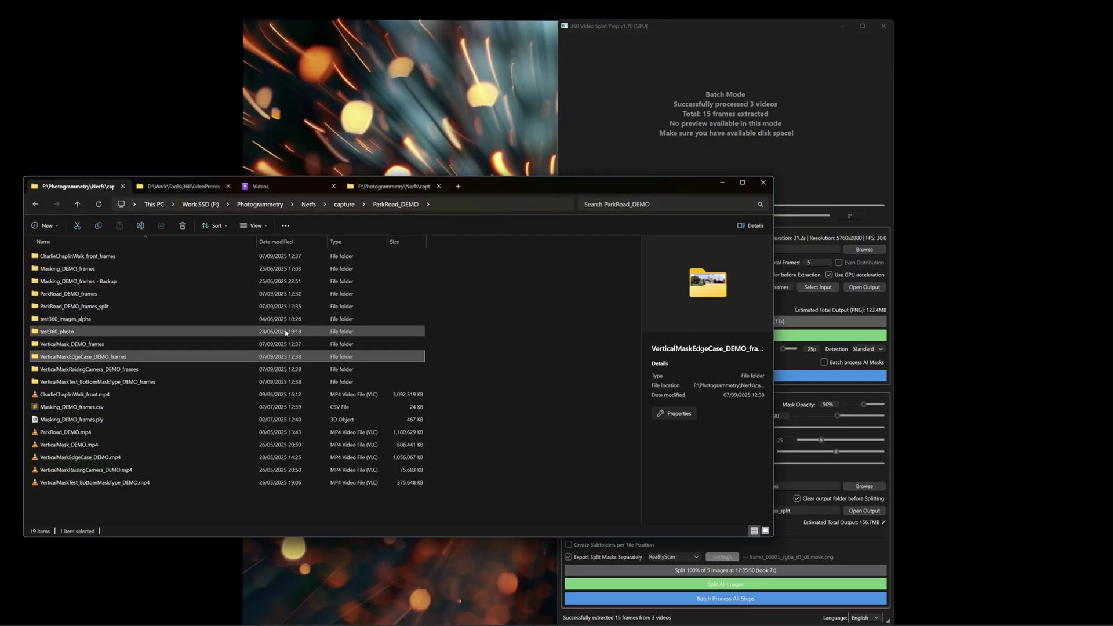
left_click(104, 457)
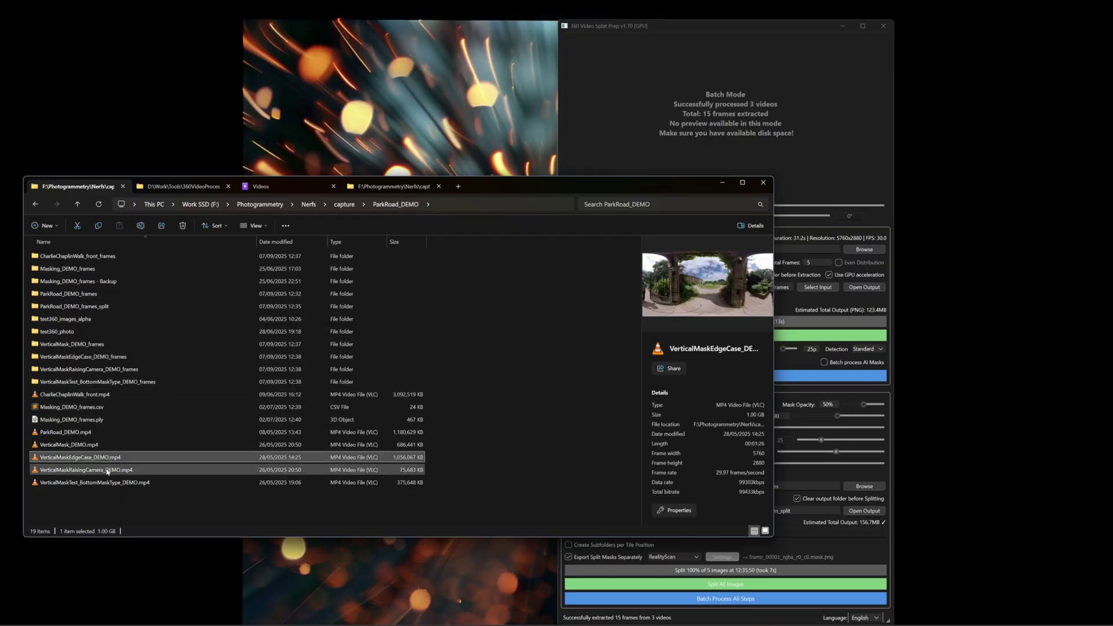
left_click_drag(96, 458, 753, 91)
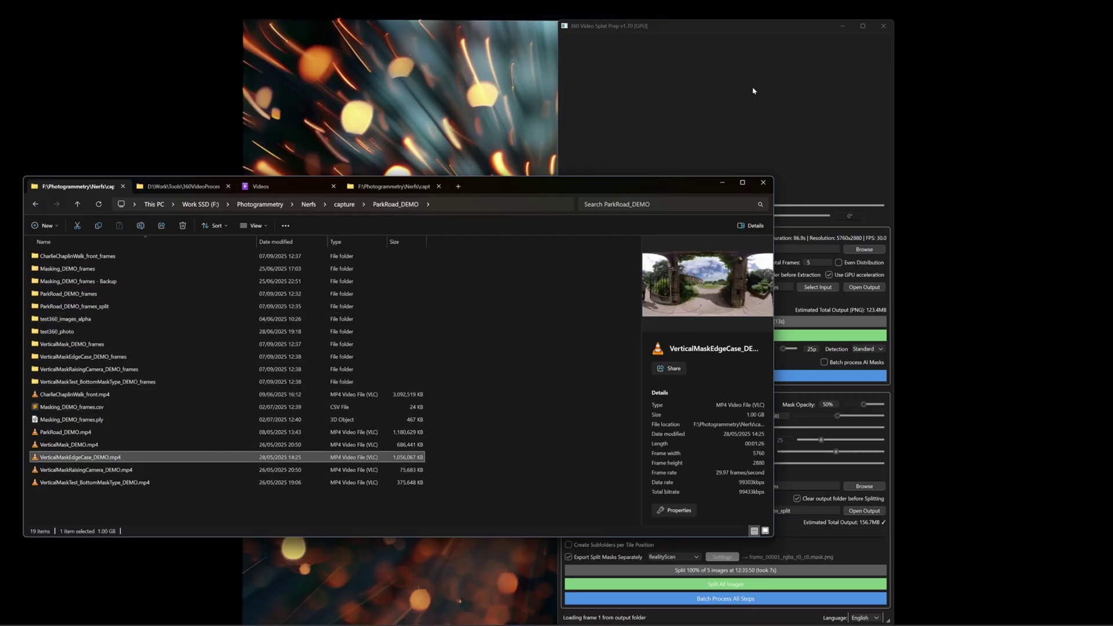
left_click(833, 176)
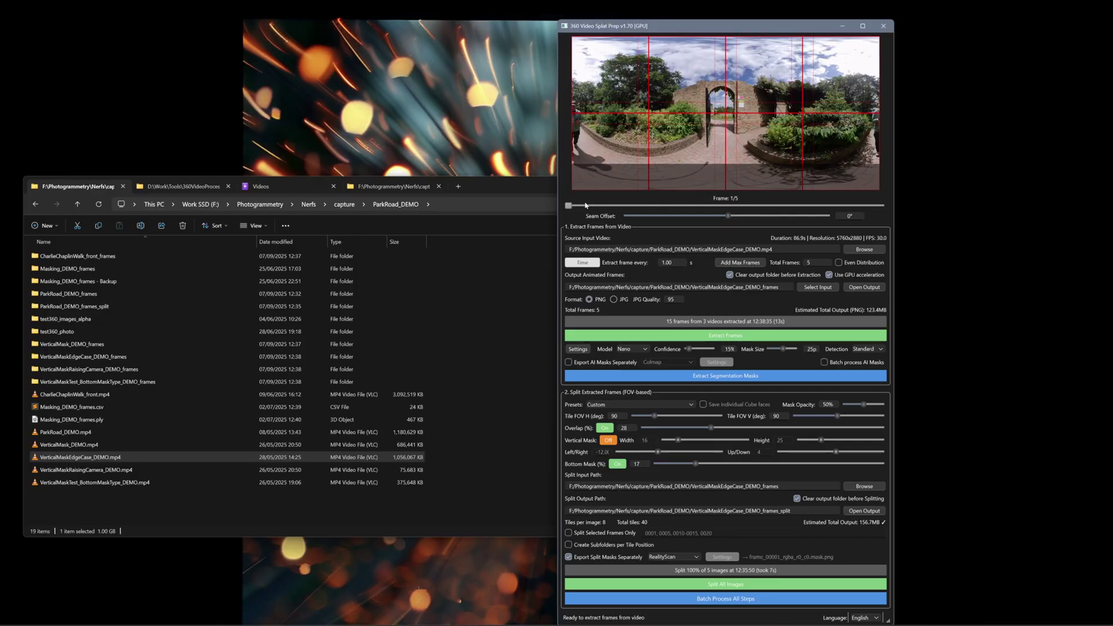
left_click_drag(569, 205, 878, 207)
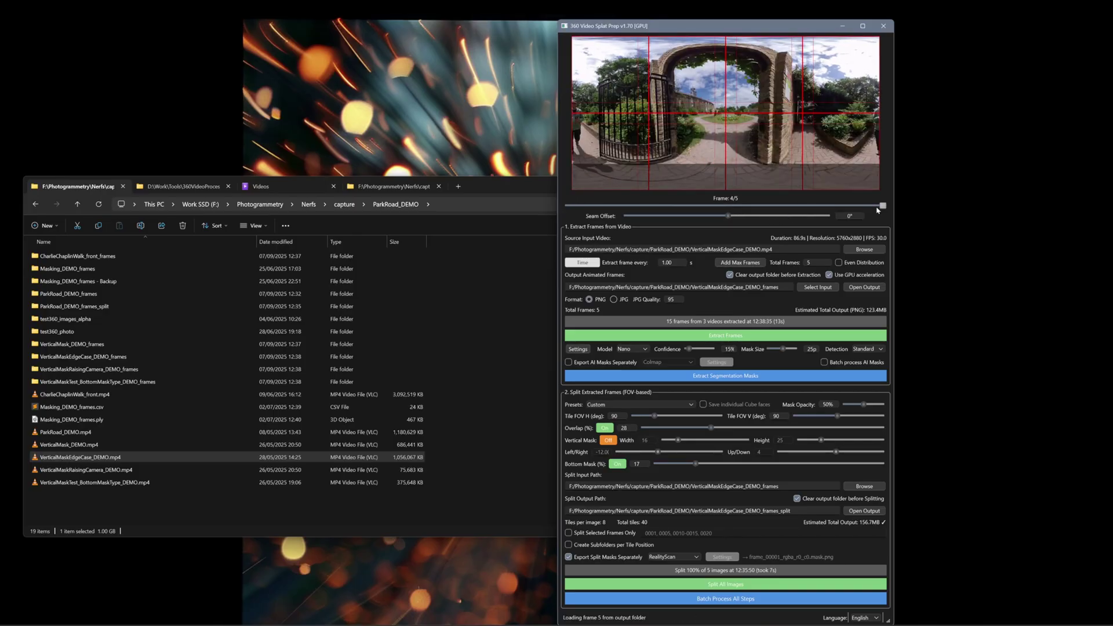
Queue VerticalMaskEdgeCase_DEMO.mp4 and VerticalMaskRaisingCamera_DEMO.mp4 from the ParkRoad_DEMO folder as a batch in 360 Video Splat Prep
left_click(123, 467)
left_click(123, 457, "ctrl")
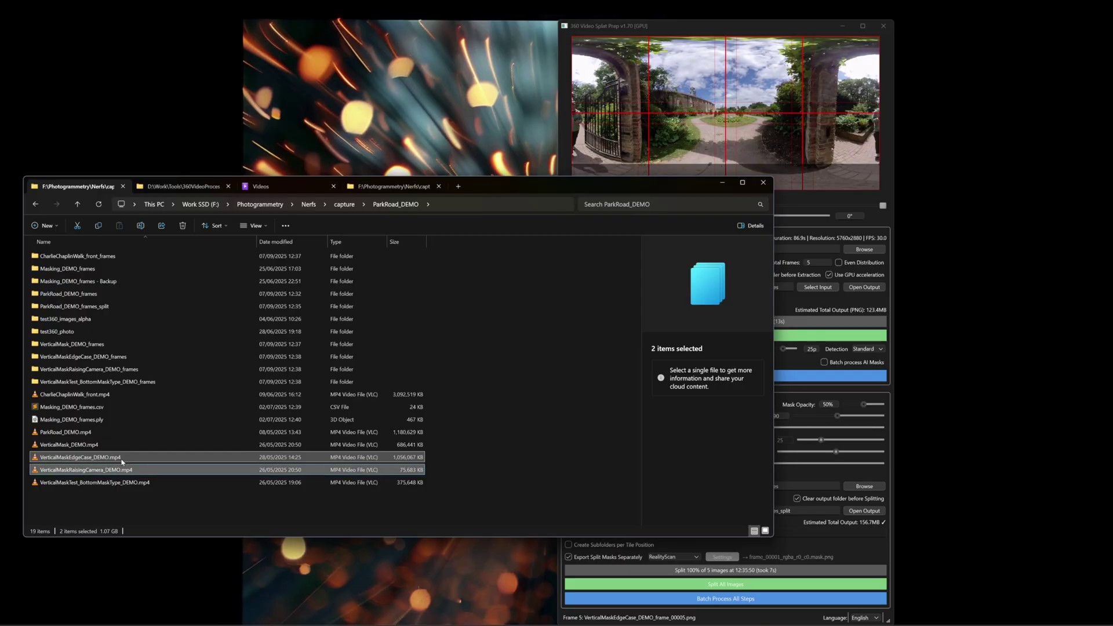
left_click_drag(122, 462, 762, 112)
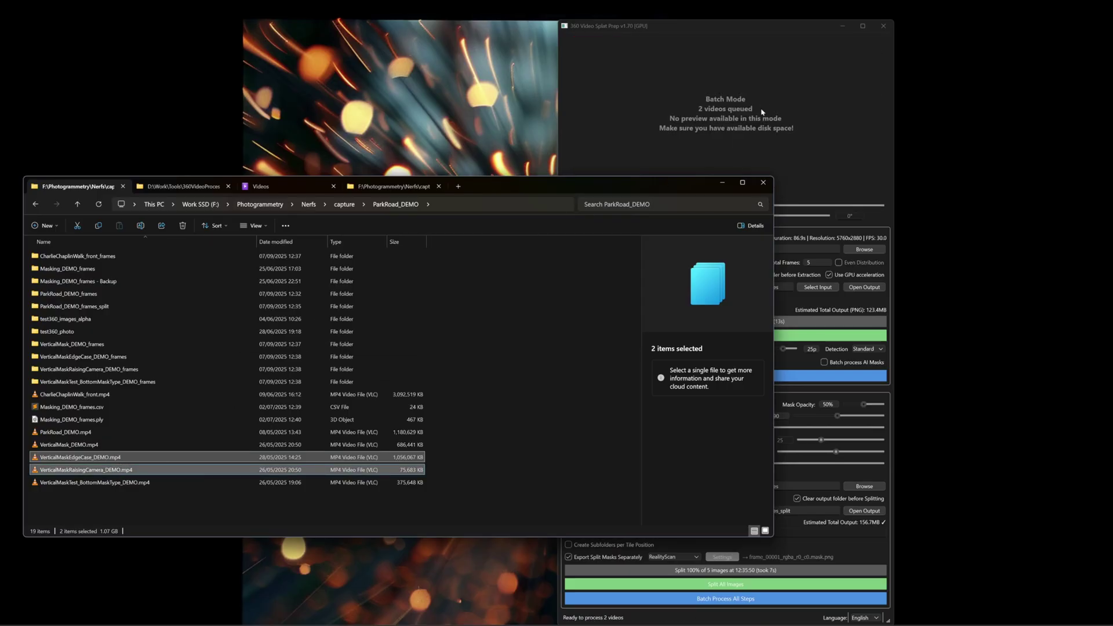
left_click(805, 88)
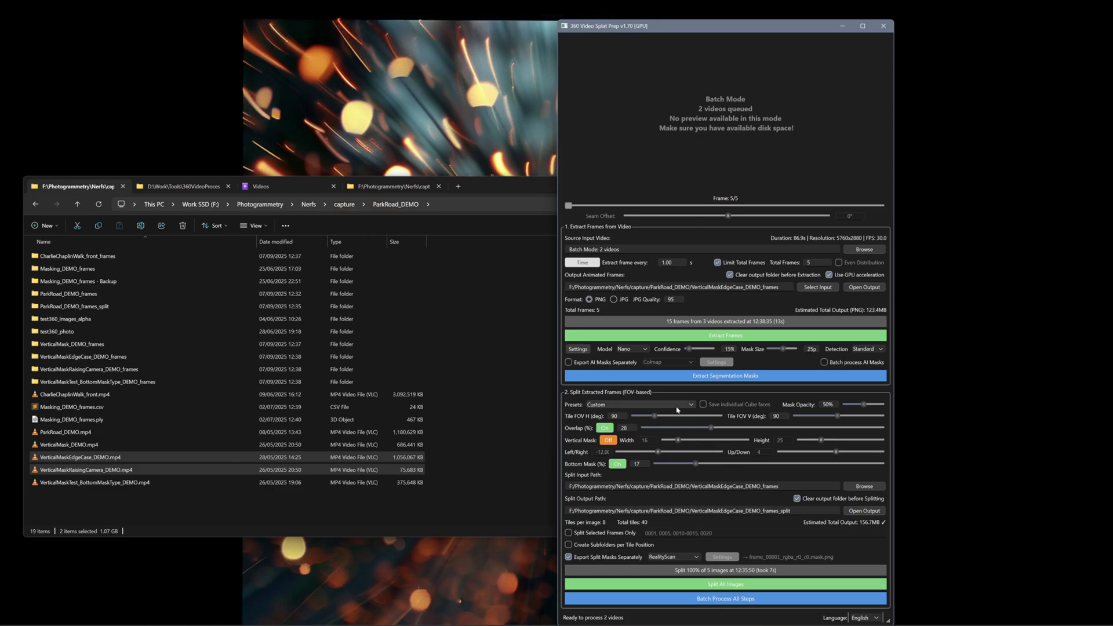
Apply the Standard (90° FOV, 8 Tiles) split preset, set the overlap to 55%, and enable the bottom mask at 13%
left_click(615, 405)
left_click(616, 421)
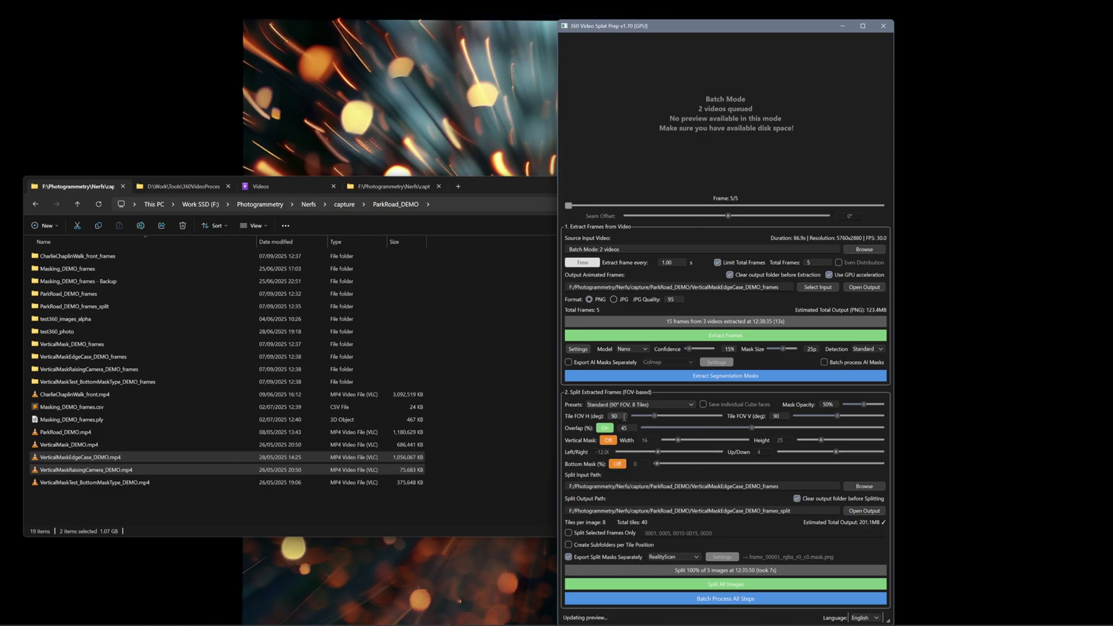
type("55")
left_click(618, 463)
left_click_drag(656, 464, 686, 465)
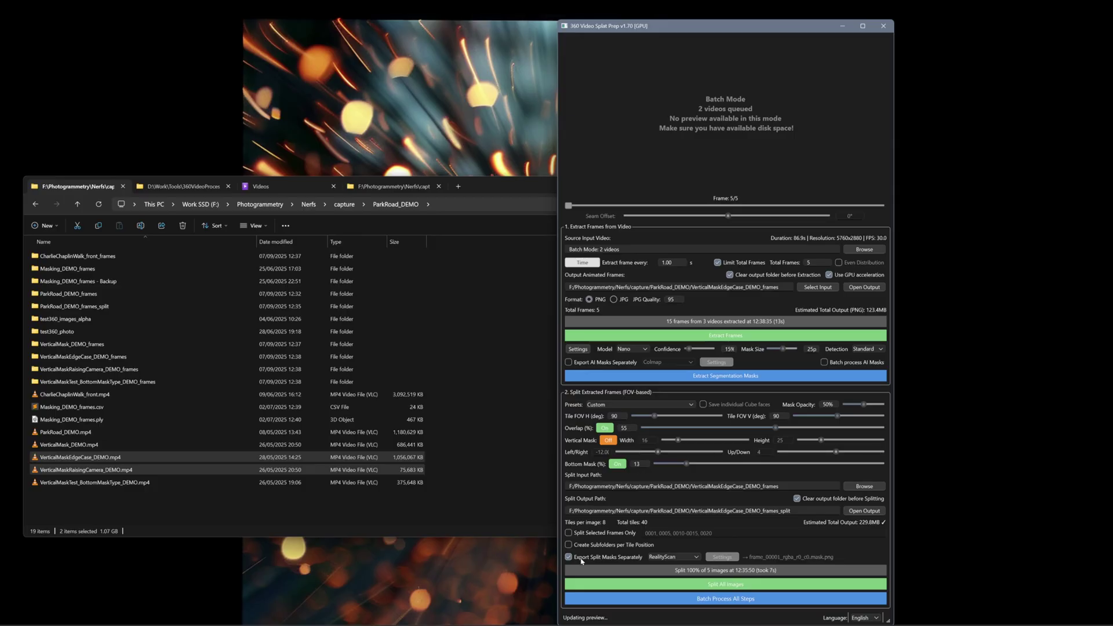
Set the separate split mask export to Colmap and run Split All Images followed by Batch Process All Steps on the queued videos
left_click(673, 557)
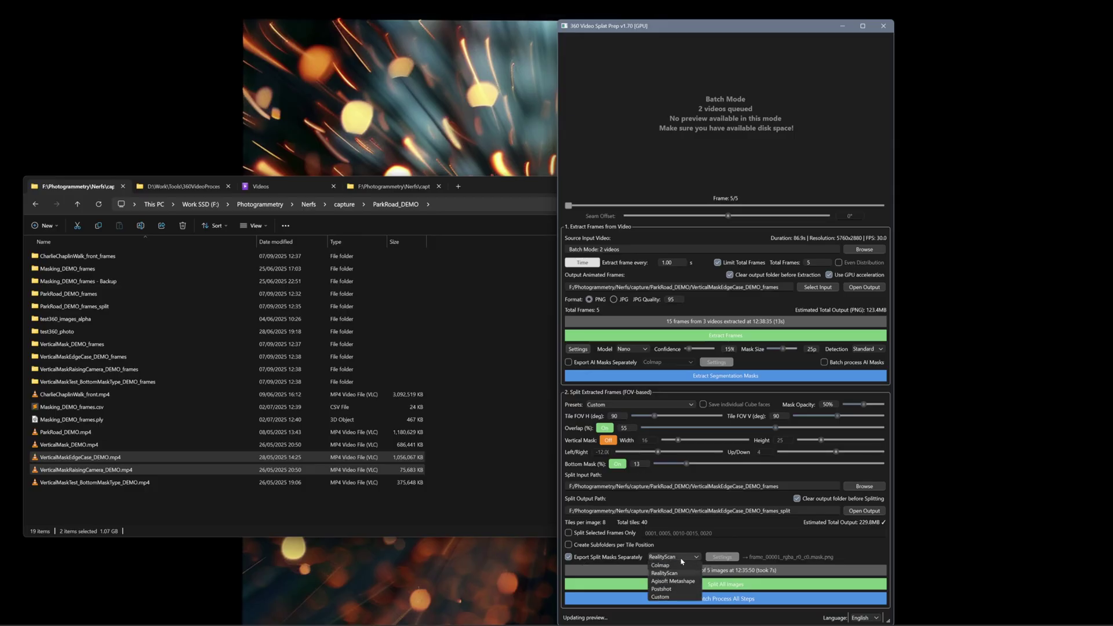
left_click(672, 575)
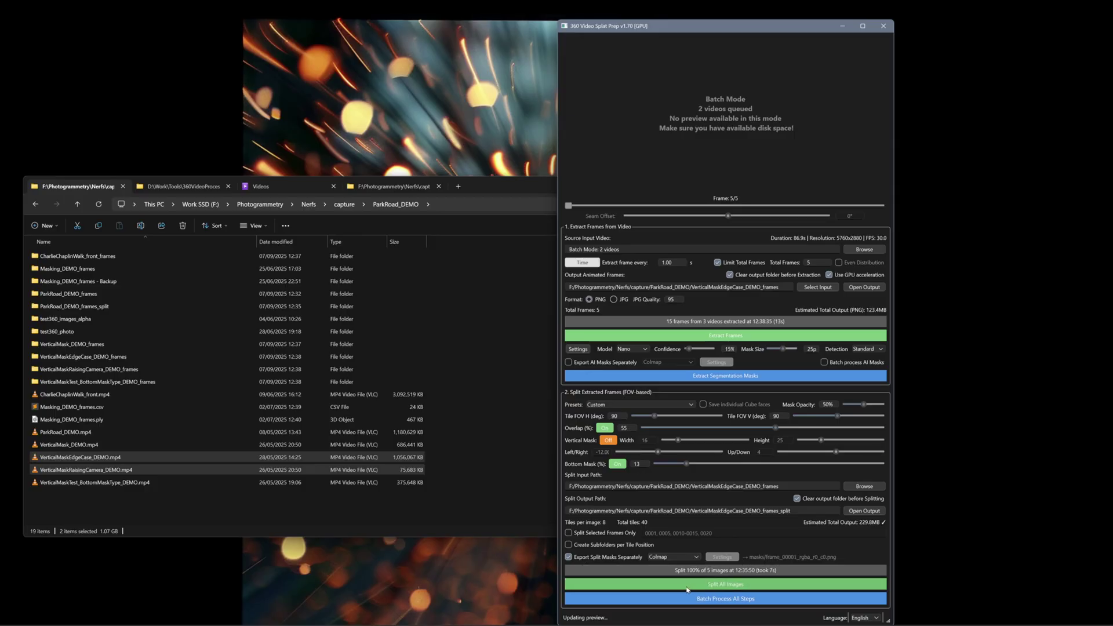
left_click(740, 587)
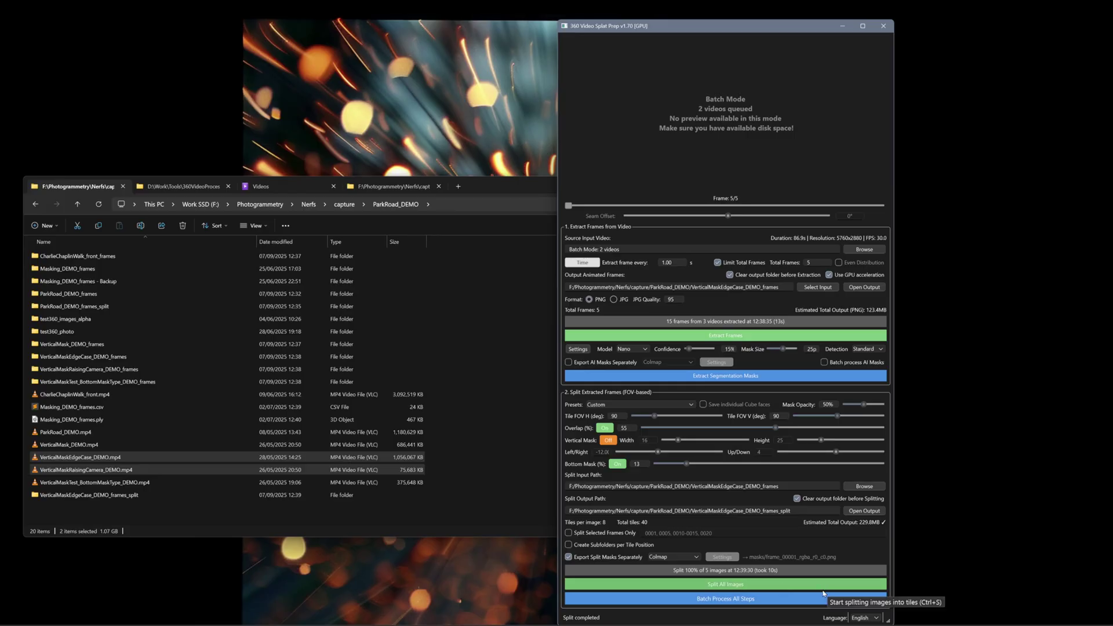
left_click(745, 603)
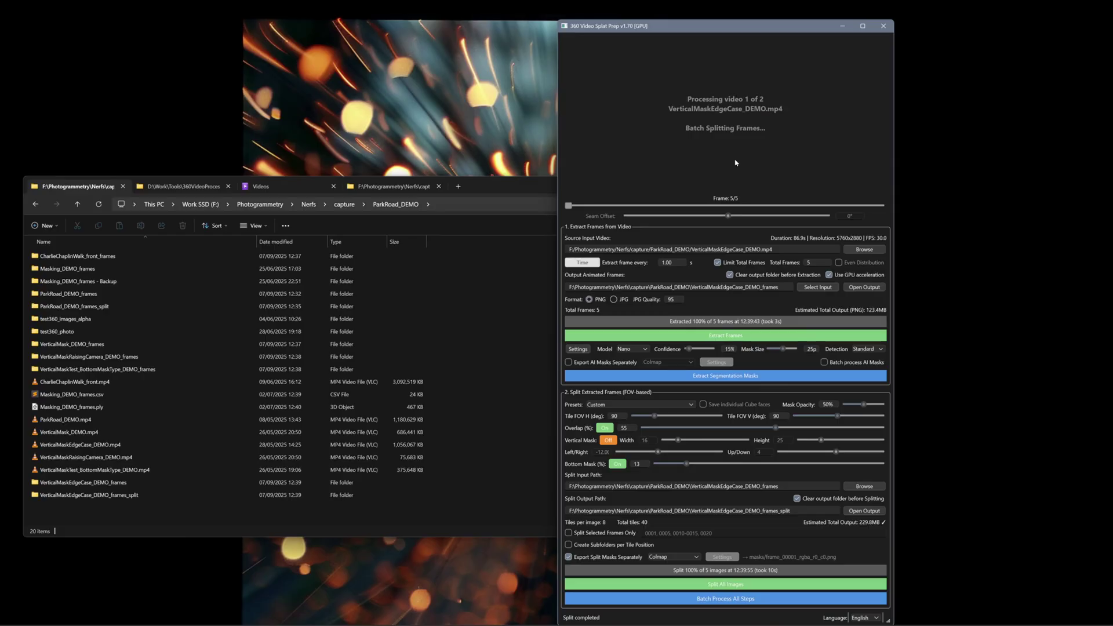
Inspect the split tiles and masks folder in VerticalMaskRaisingCamera_DEMO_frames_split, and return to 360 Video Splat Prep
left_click(128, 489)
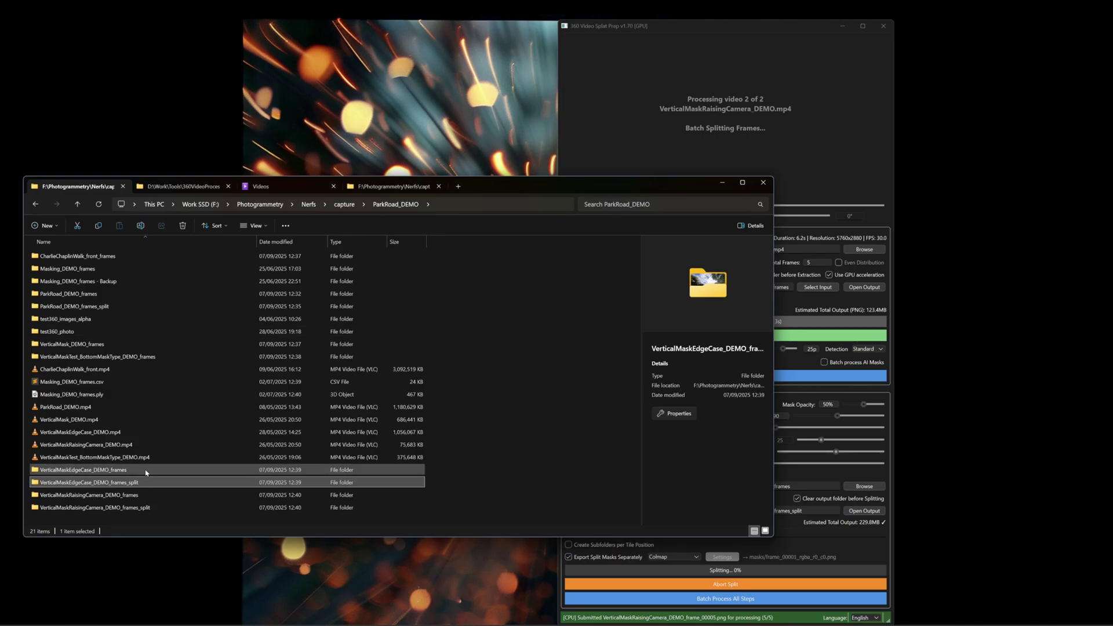
double_click(148, 508)
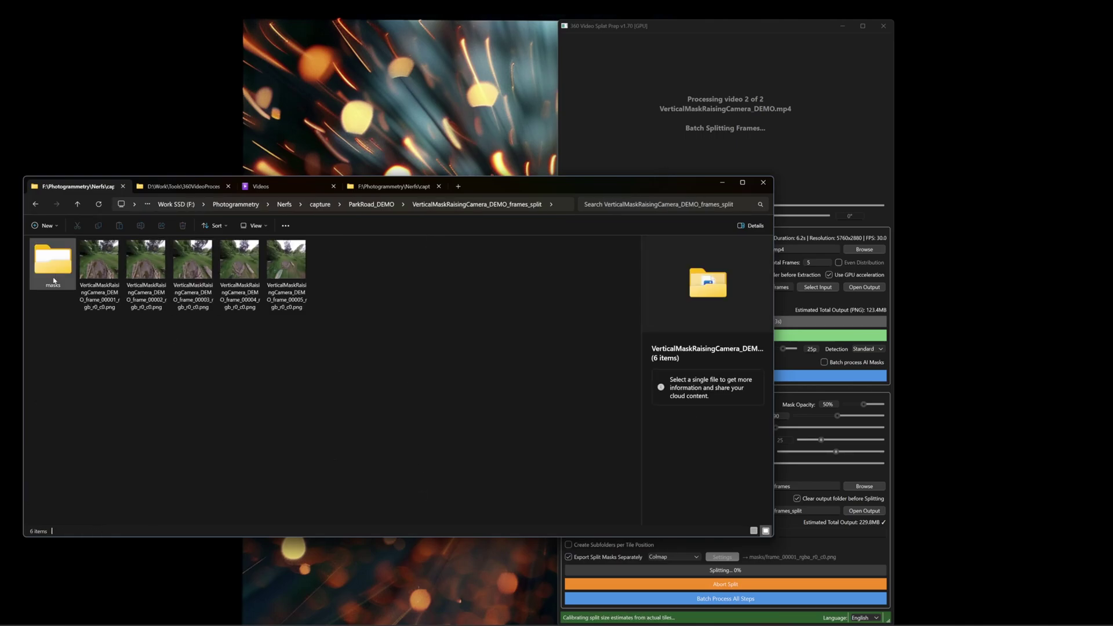
double_click(53, 280)
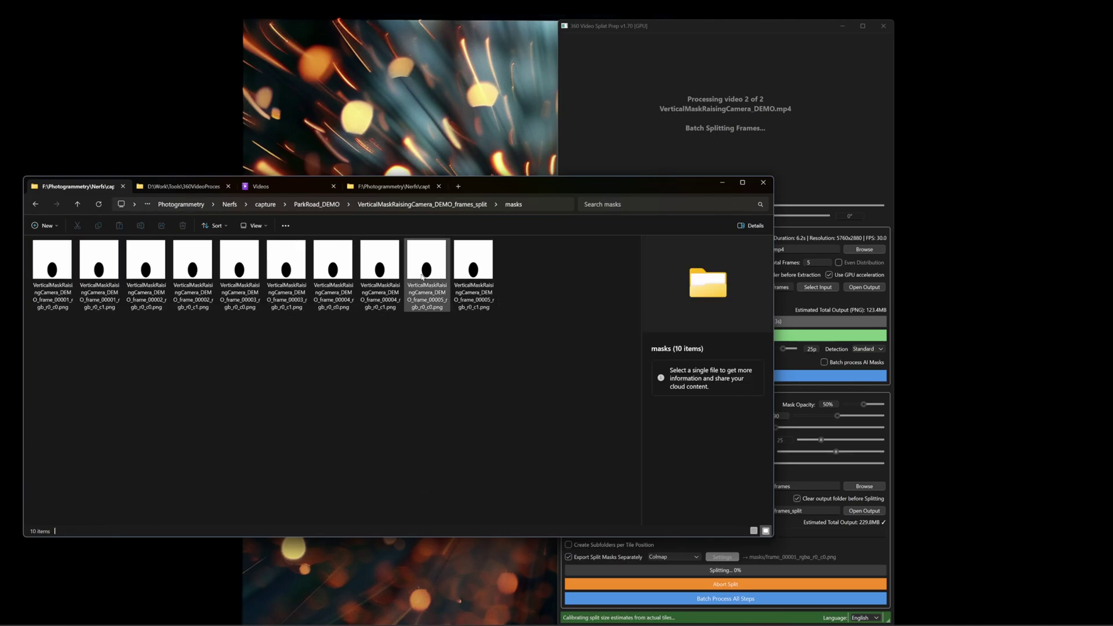
key("alt+Left")
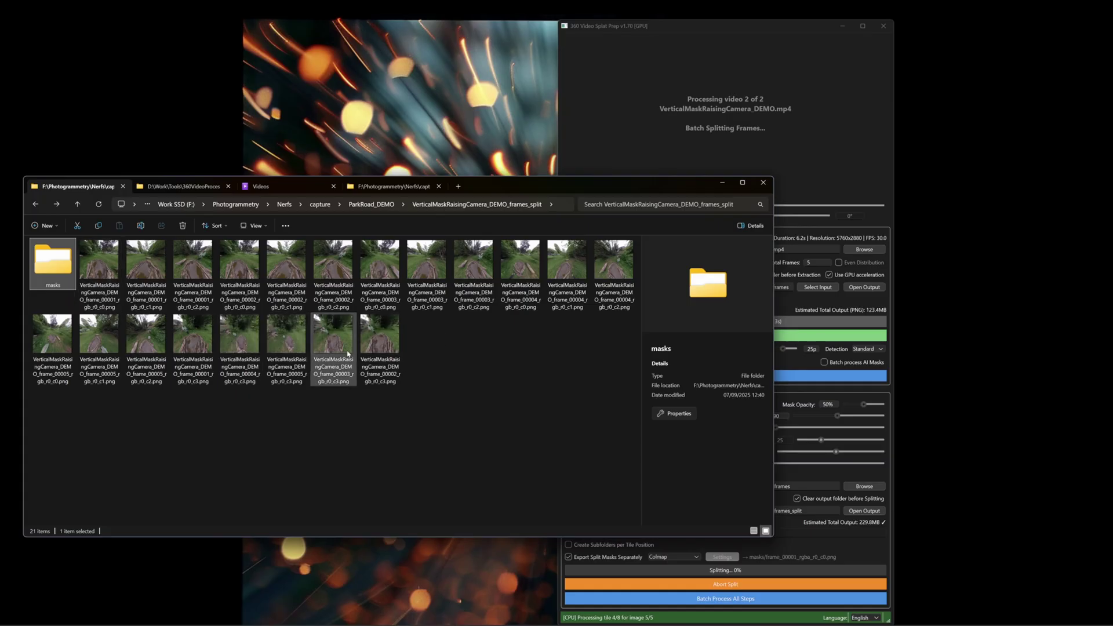
left_click(832, 126)
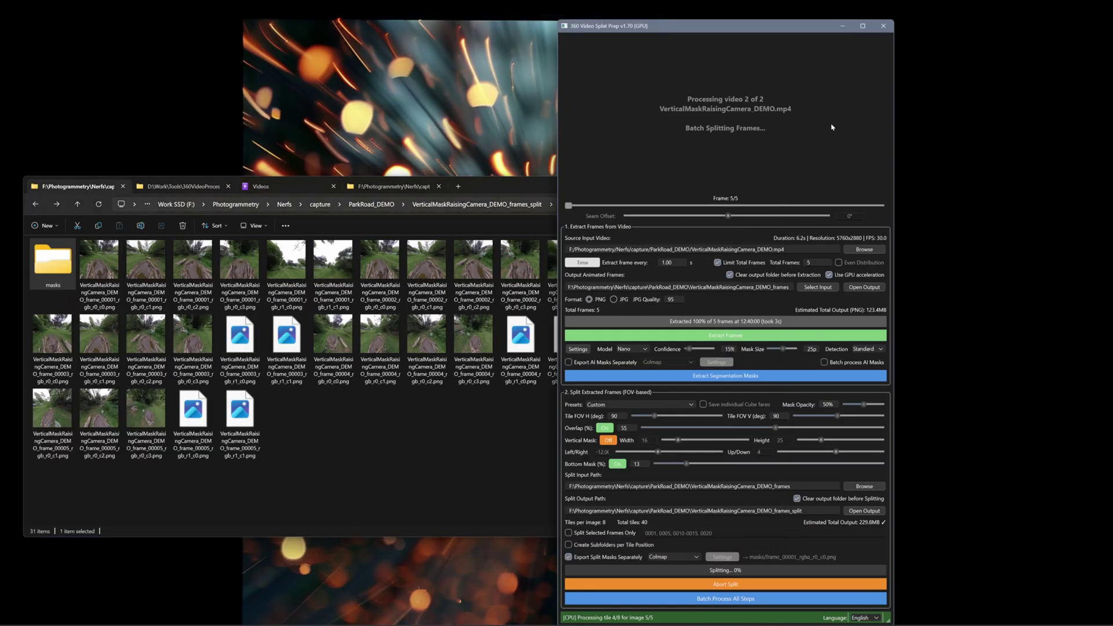